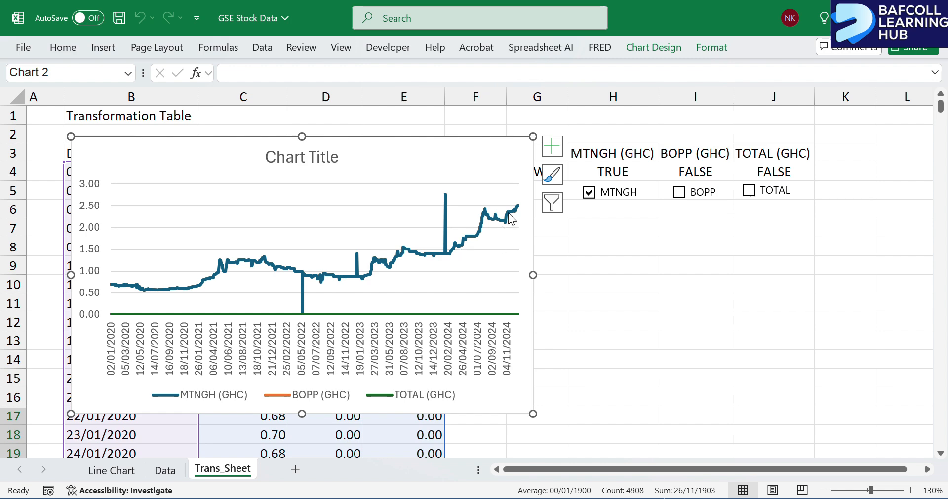
Switch on the BOPP series in the finished line chart with its checkbox to preview the interactivity.
click(680, 192)
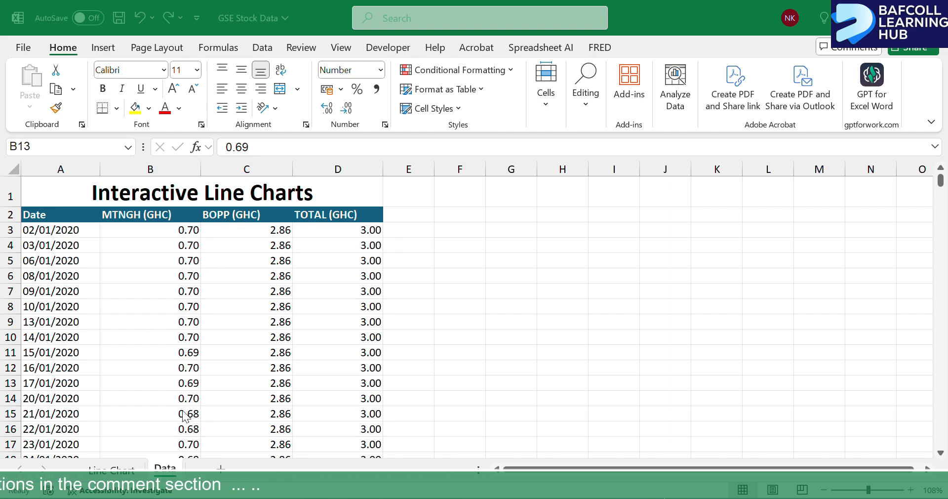
Add a new worksheet after the Data sheet and rename it Trans_Sheet.
click(221, 468)
click(222, 468)
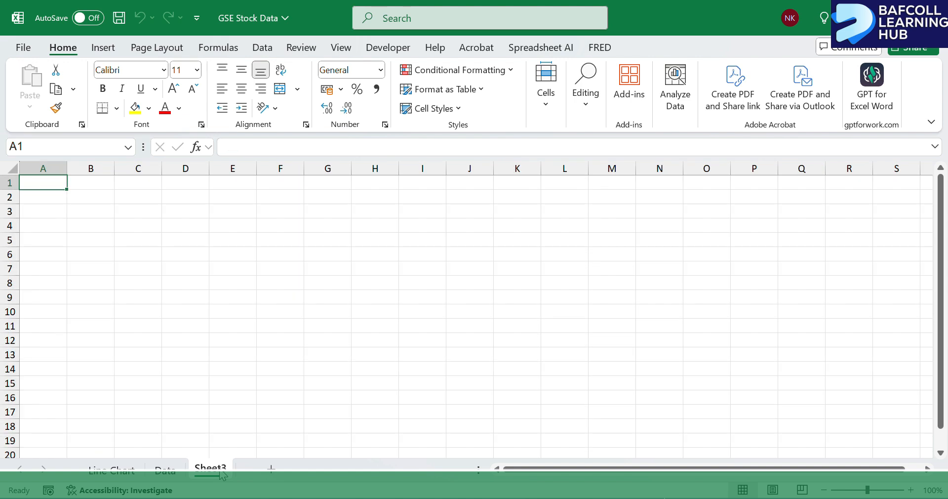
text(Tra)
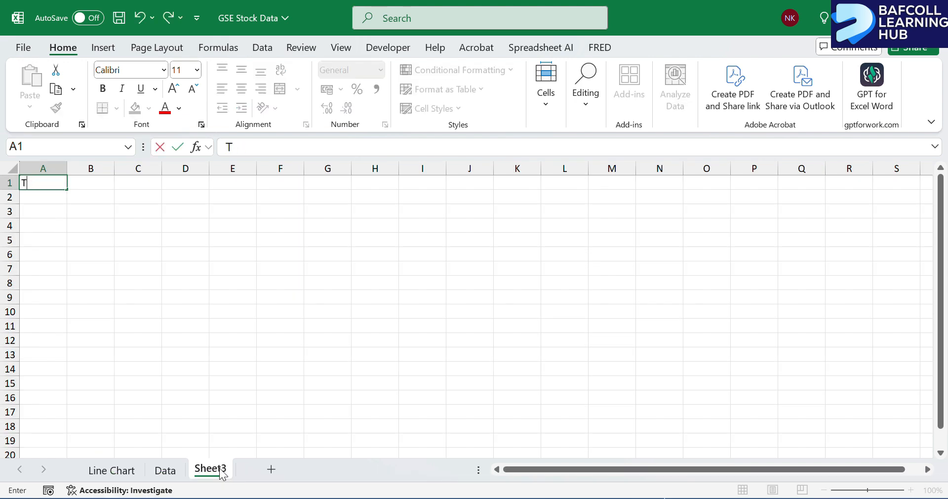
click(222, 474)
double_click(220, 476)
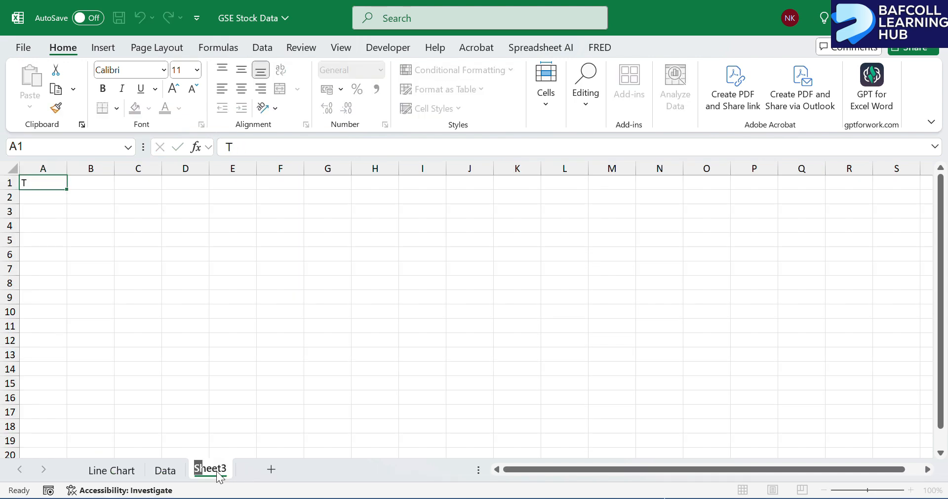
text(Trans)
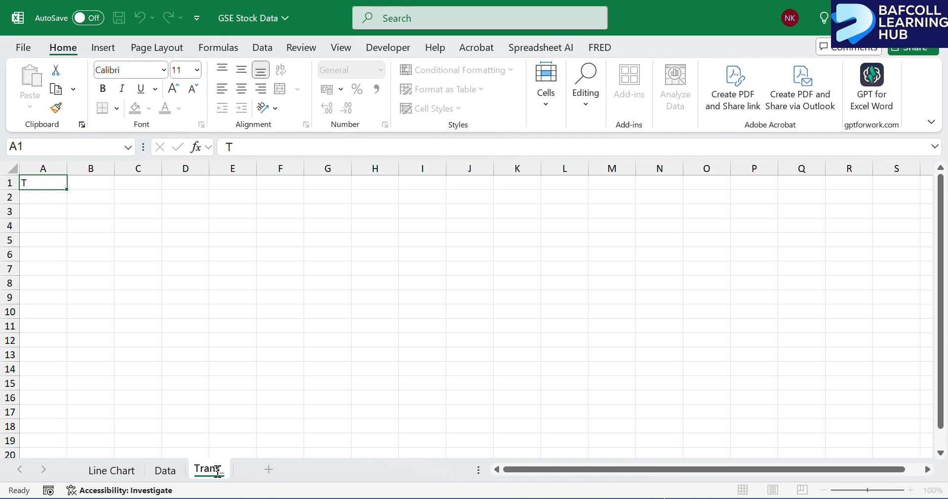
text(_Sheet)
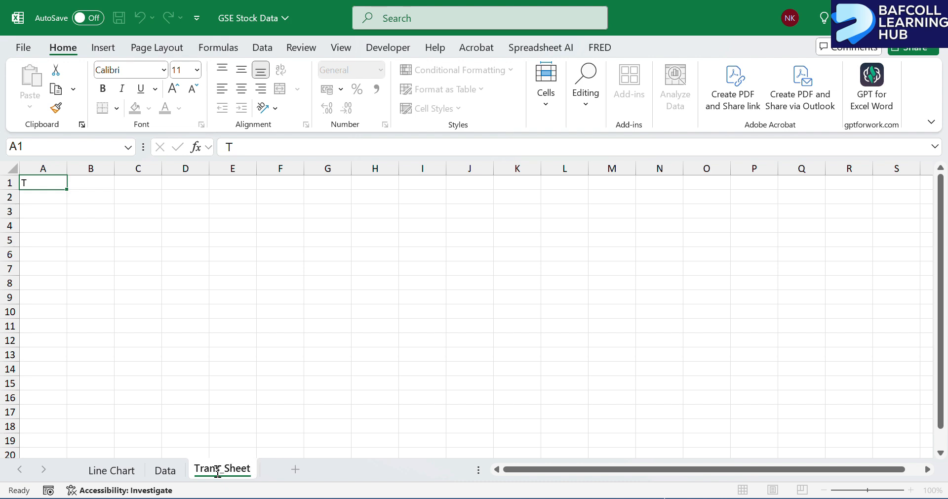
key(Return)
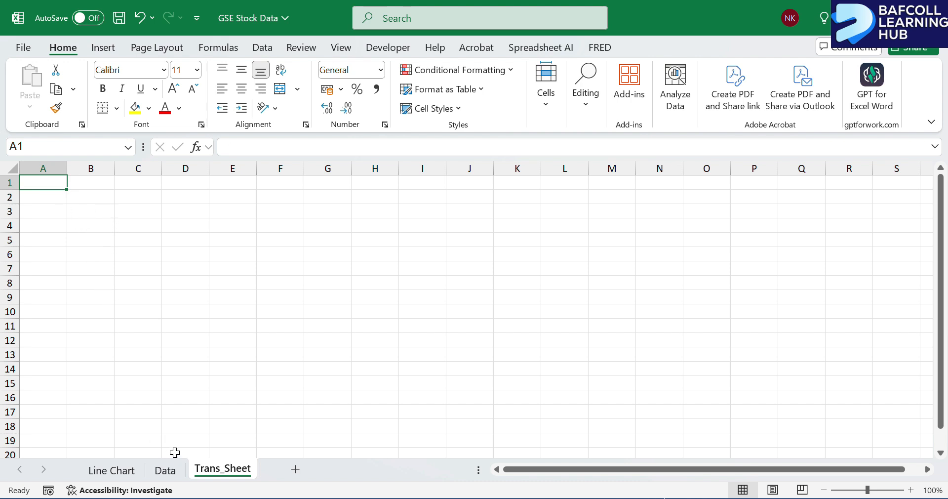
click(165, 470)
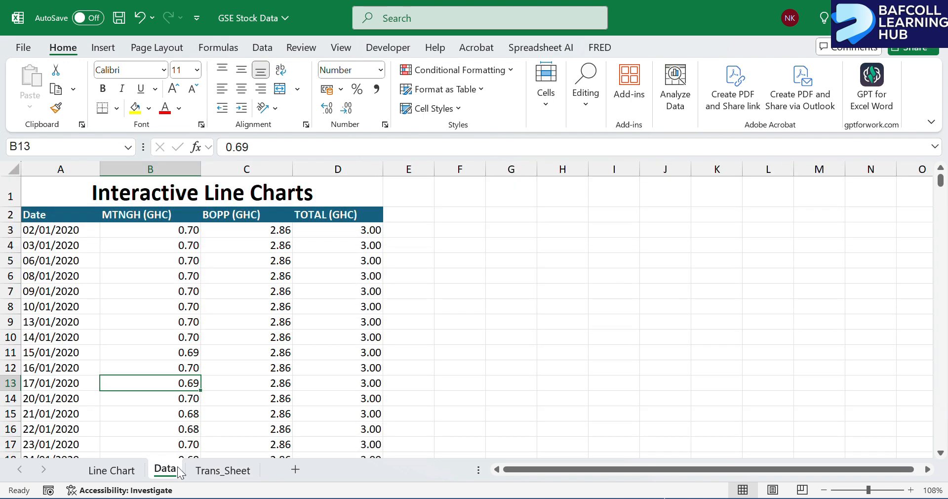
click(225, 470)
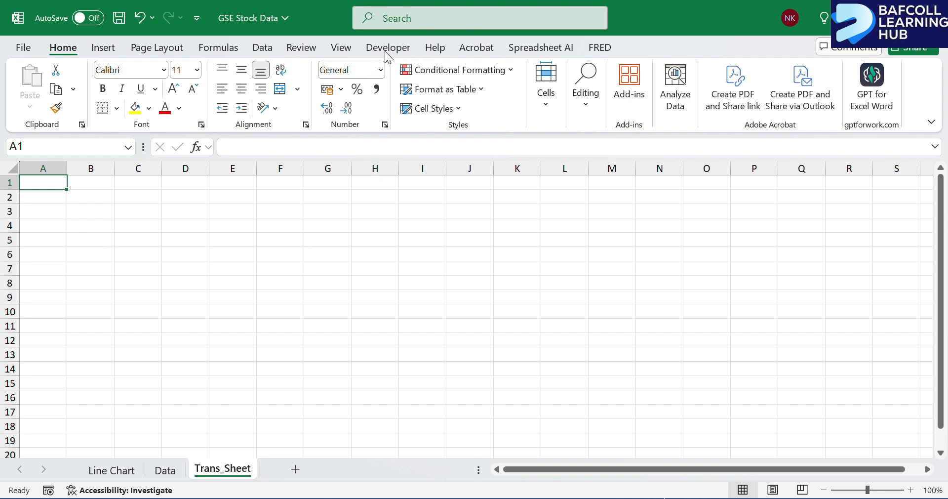
Make sure Developer is enabled among the main tabs in Excel's ribbon customization options.
click(24, 47)
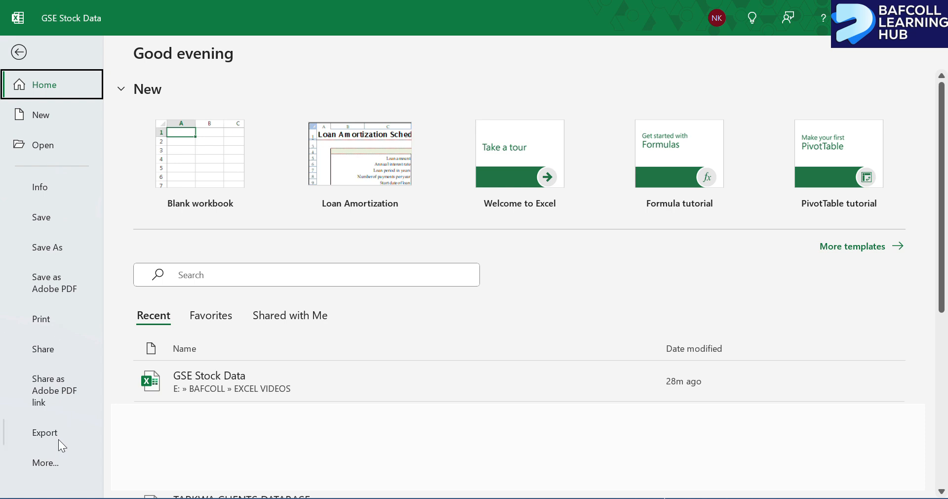
click(51, 460)
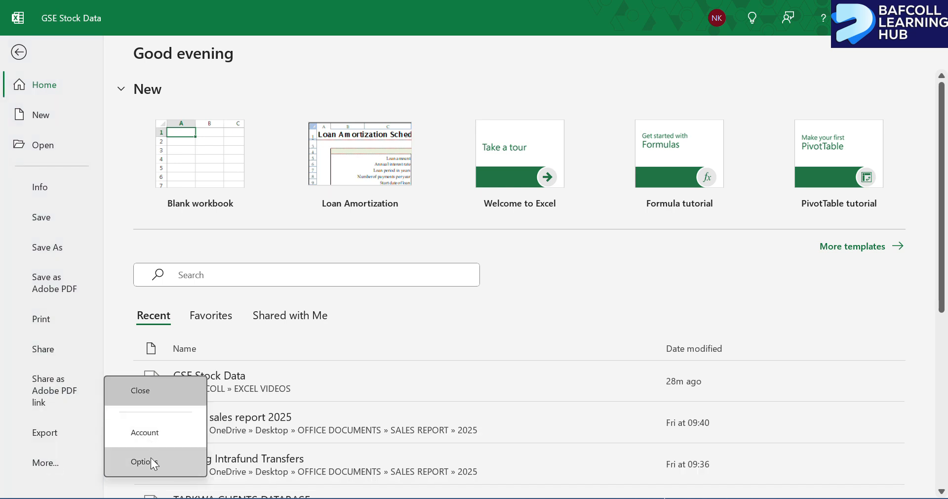
click(150, 461)
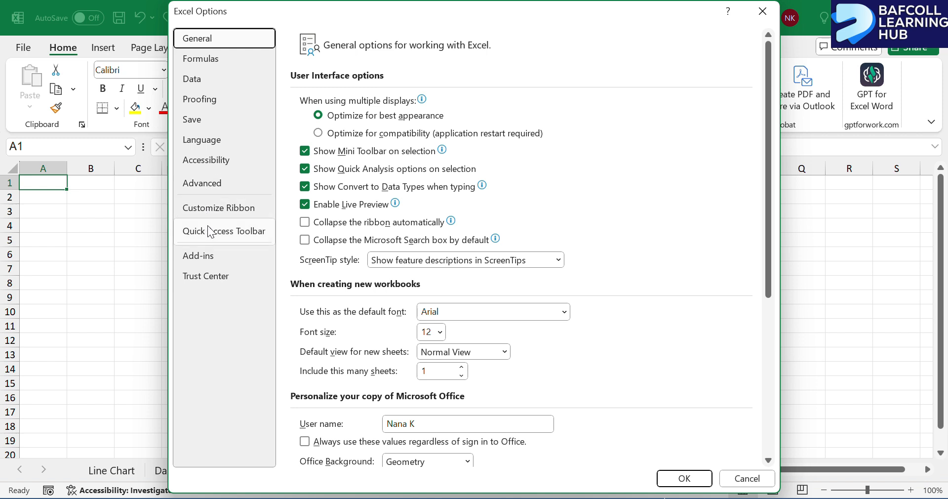
click(216, 212)
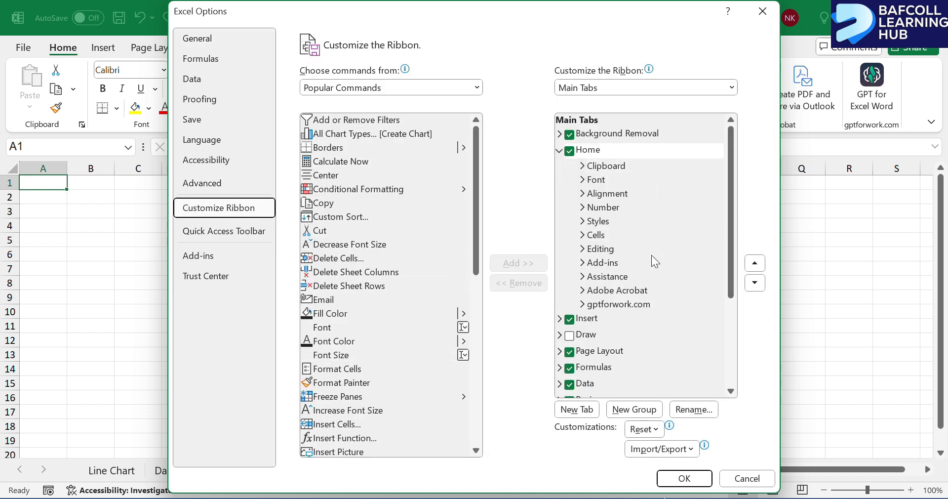
scroll(622, 357, down, 2)
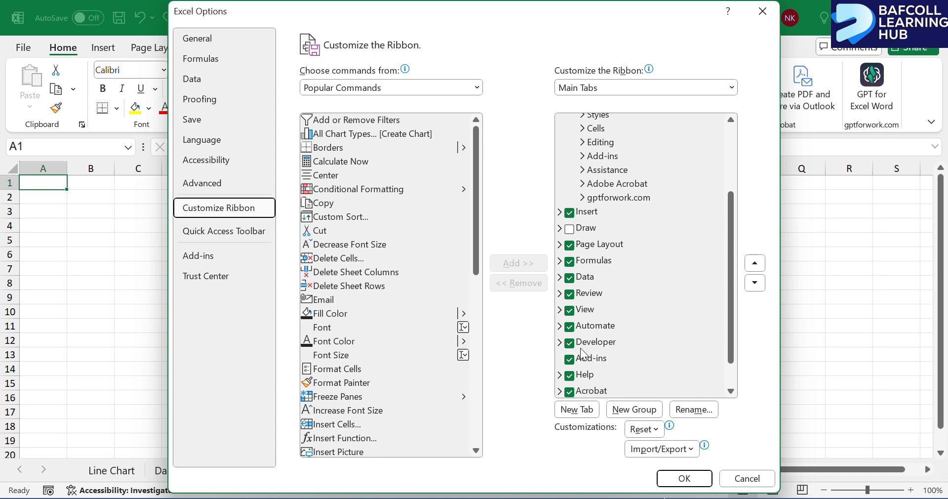
click(570, 343)
click(569, 343)
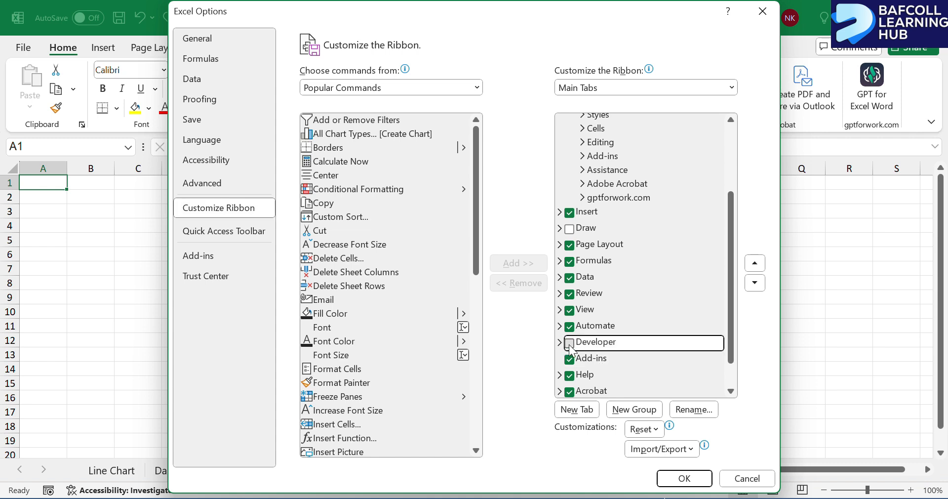
click(683, 477)
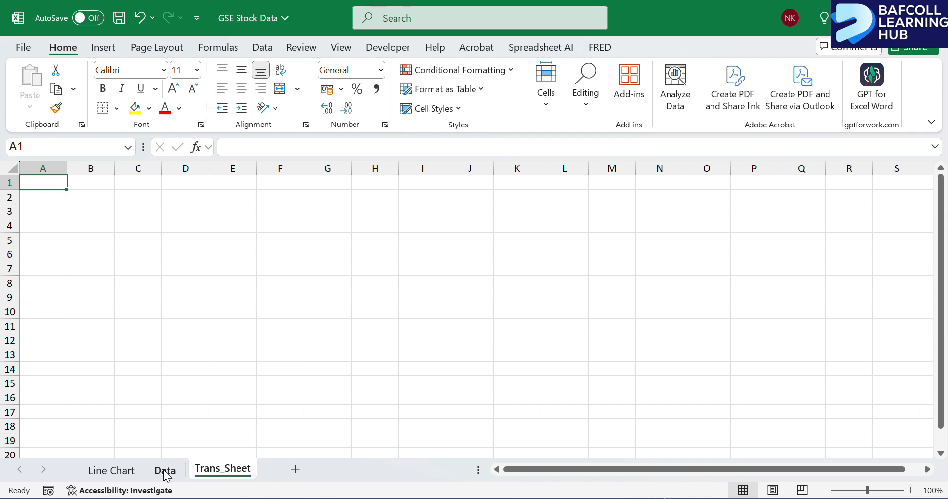
Enter the title "Transformation Table" in cell B1 of Trans_Sheet.
click(81, 188)
text(Tra)
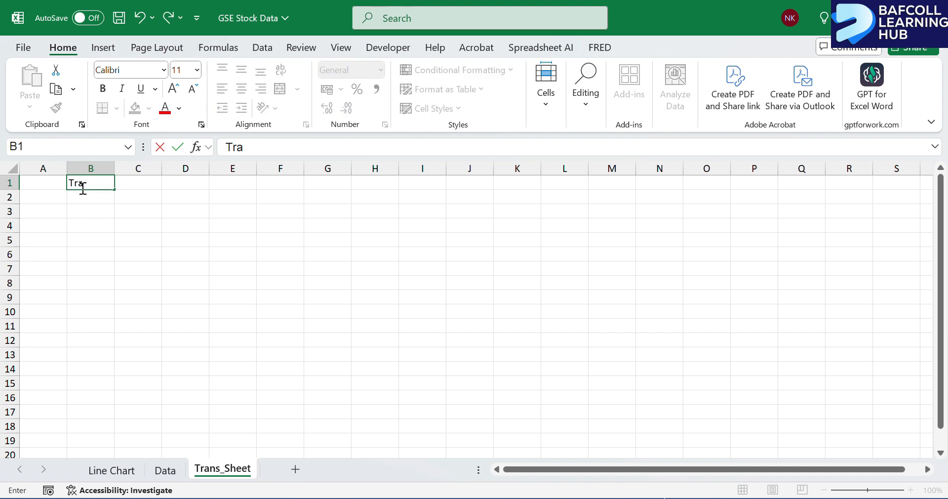
text(nsfo)
text(rmar)
text(ion R)
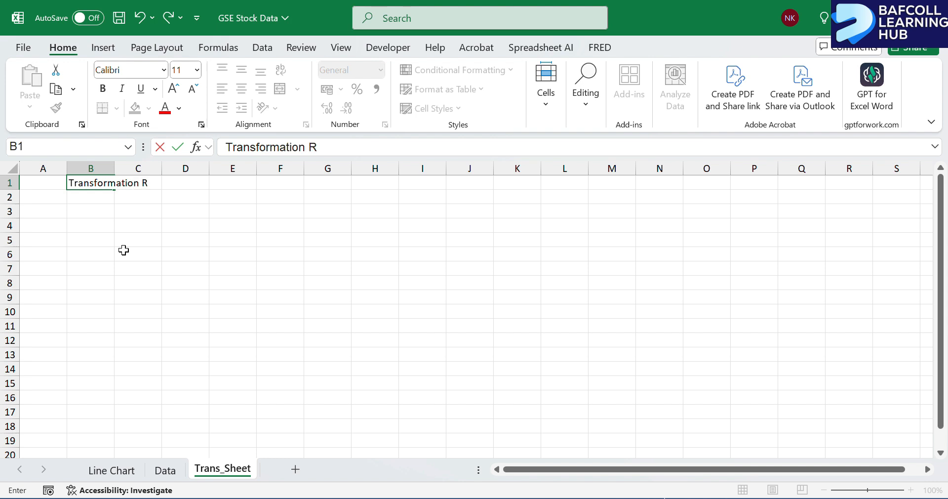
key(BackSpace)
text(Table)
click(104, 211)
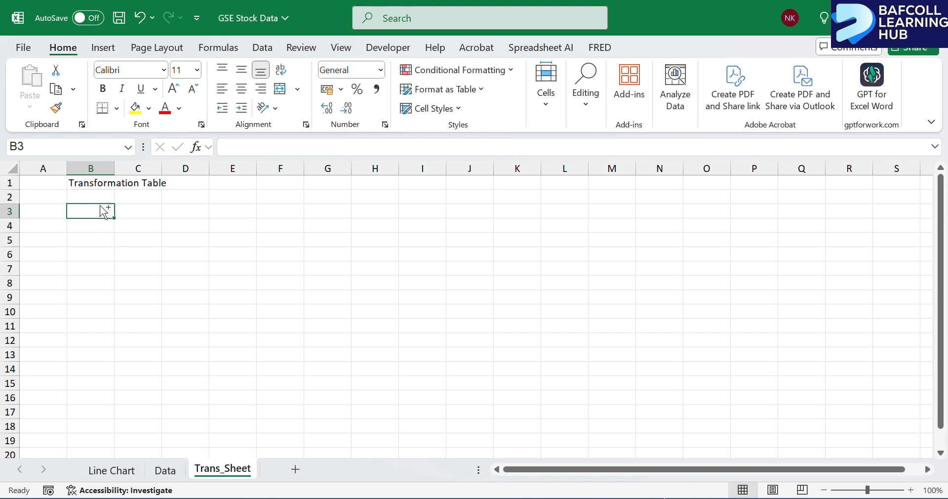
Link cell B3 to the Date header on the Data sheet with the formula =Data!A2.
scroll(103, 211, up, 6)
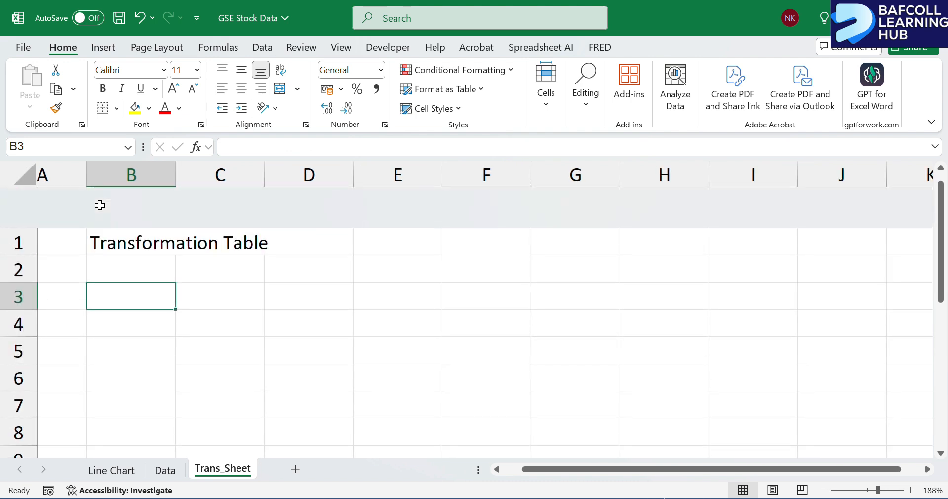
click(132, 231)
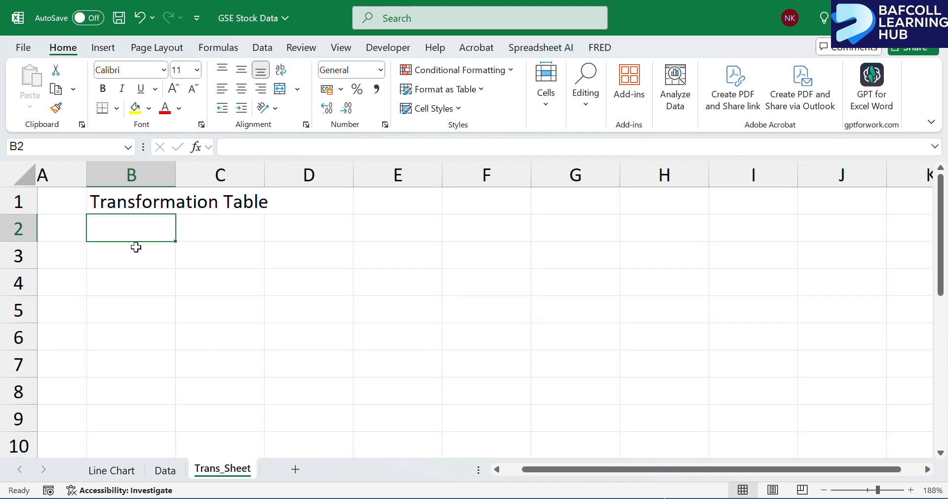
click(134, 253)
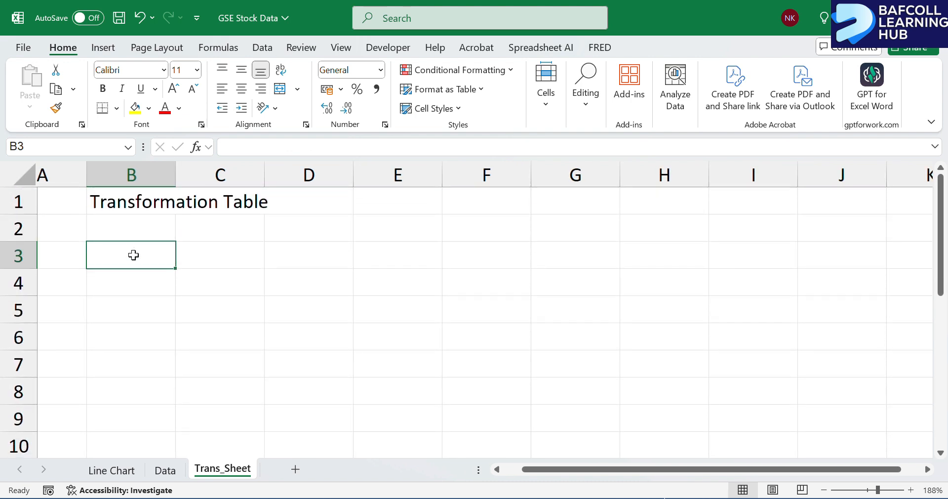
text(=)
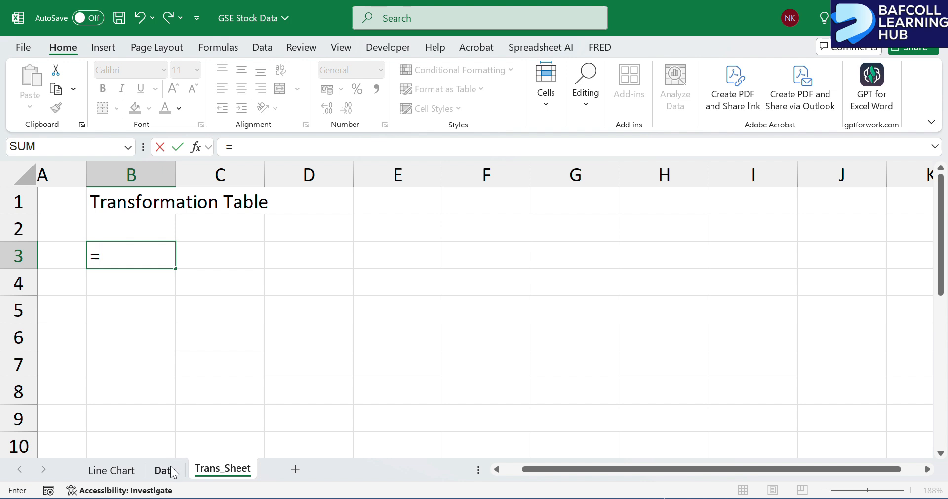
click(172, 470)
click(44, 213)
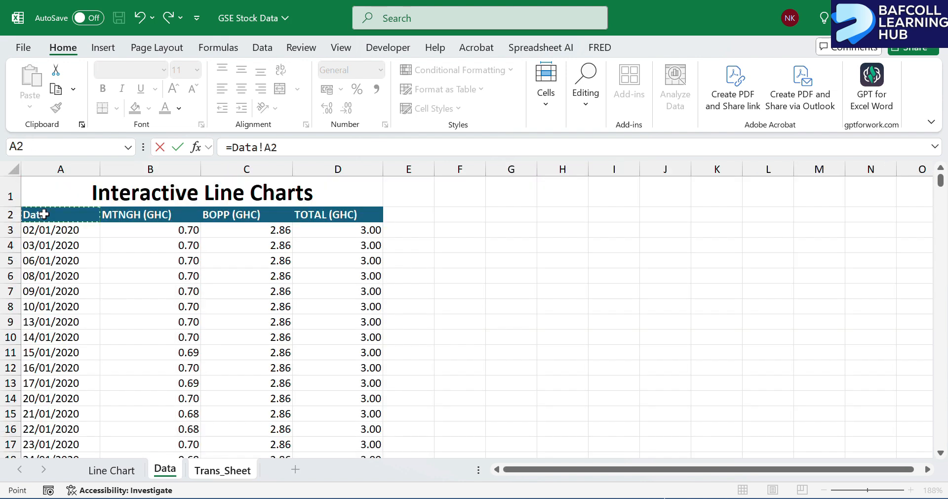
key(Return)
Fill the B3 link formula down column B to row 1229 to bring in all the dates.
click(119, 254)
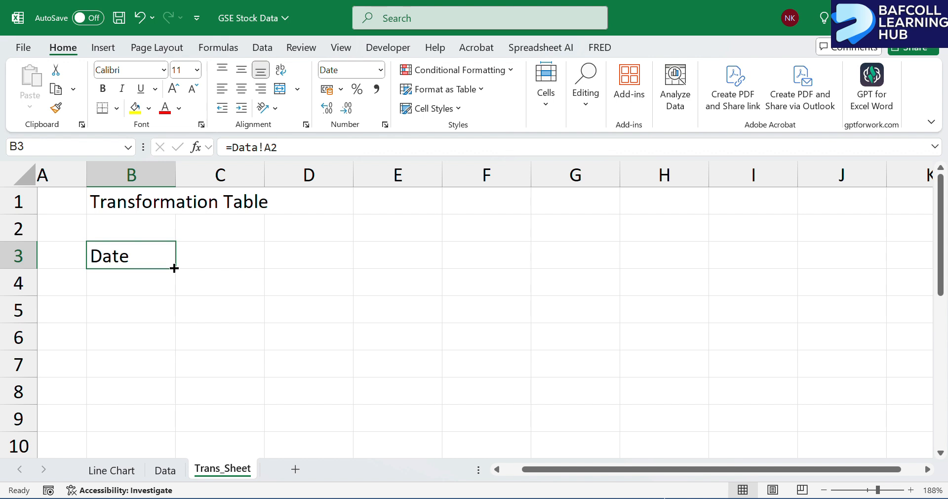
mouse_move(175, 268)
mouse_down()
mouse_move(178, 461)
mouse_move(174, 269)
mouse_up()
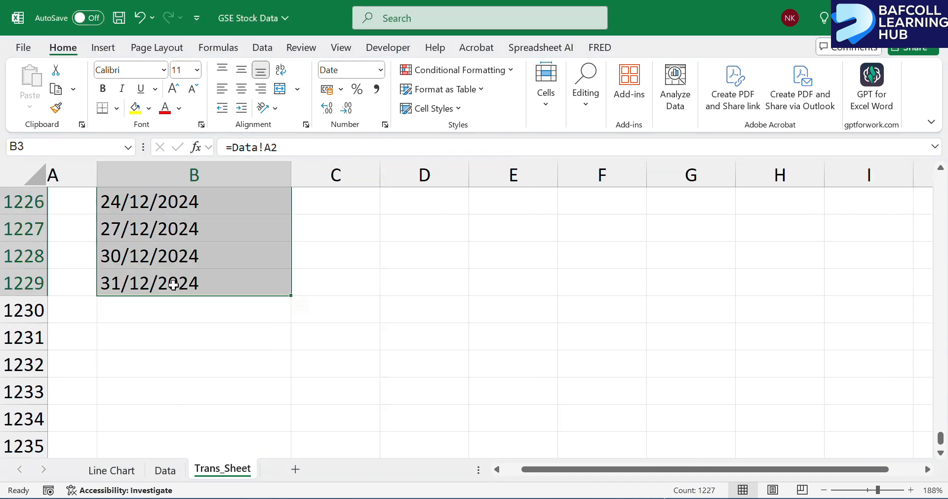
click(168, 288)
key(ctrl+Up)
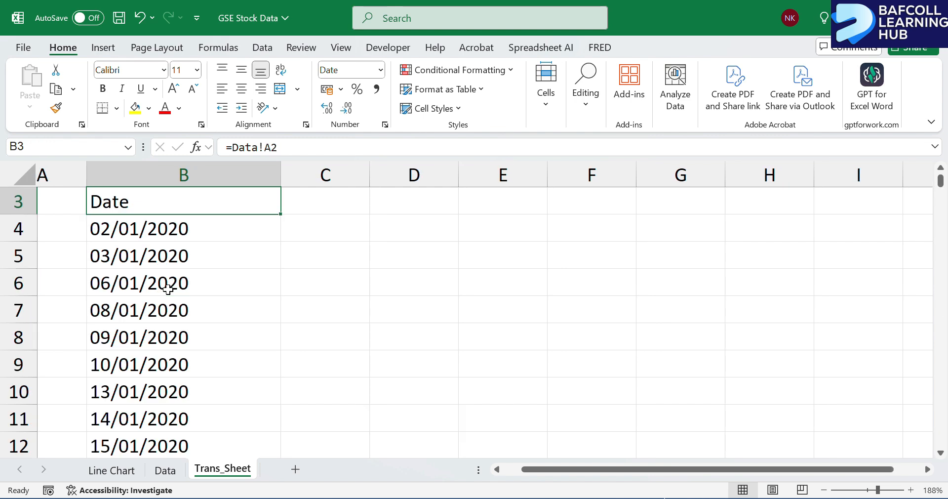
Extend the header link formula from B3 across to E3 for the MTNGH, BOPP and TOTAL headers.
click(291, 205)
click(220, 205)
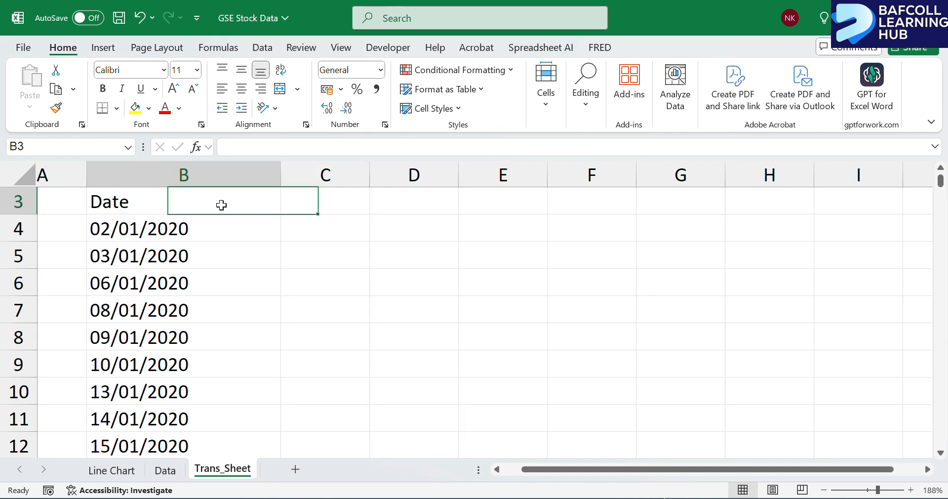
scroll(280, 215, up, 1)
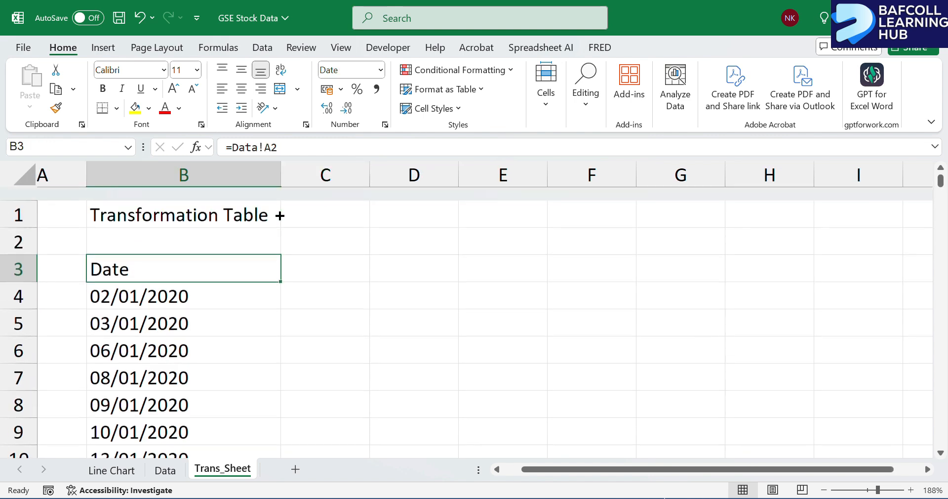
drag(294, 268, 428, 263)
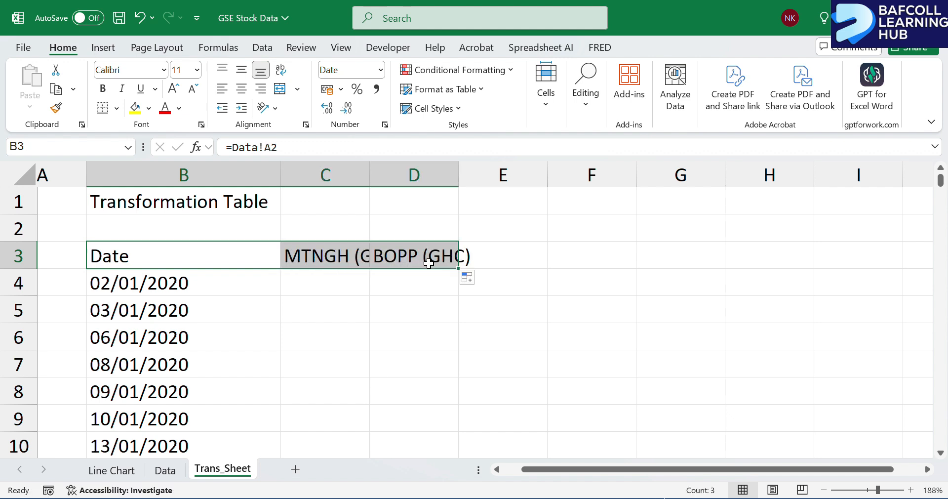
click(471, 277)
click(481, 259)
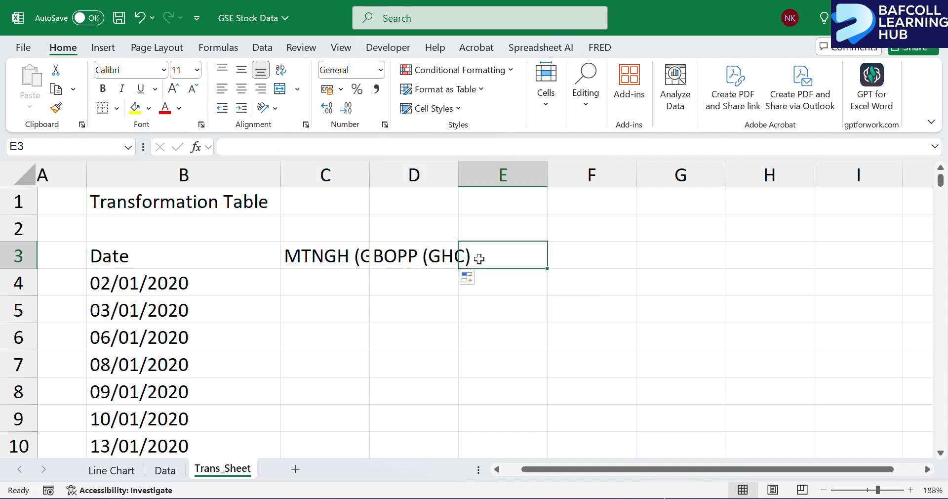
click(439, 250)
drag(461, 268, 518, 264)
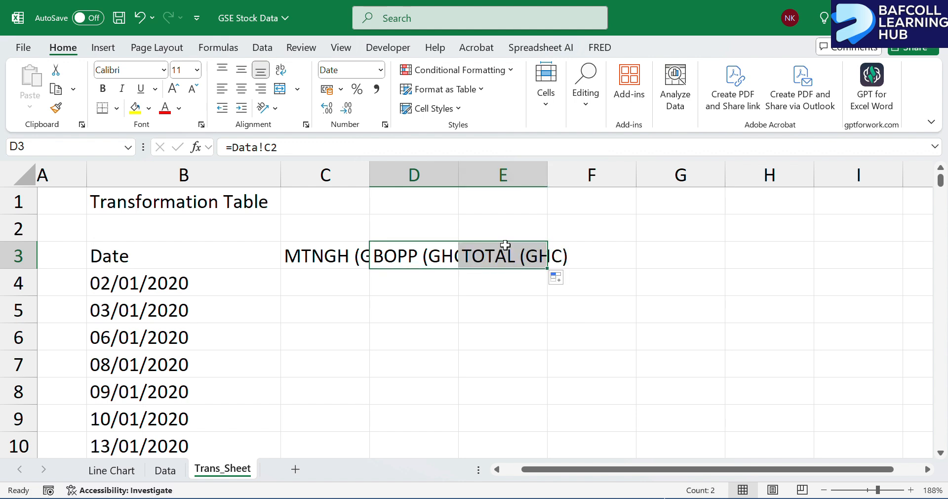
Autofit columns C and D to the width of their MTNGH (GHC) and BOPP (GHC) headers.
double_click(458, 174)
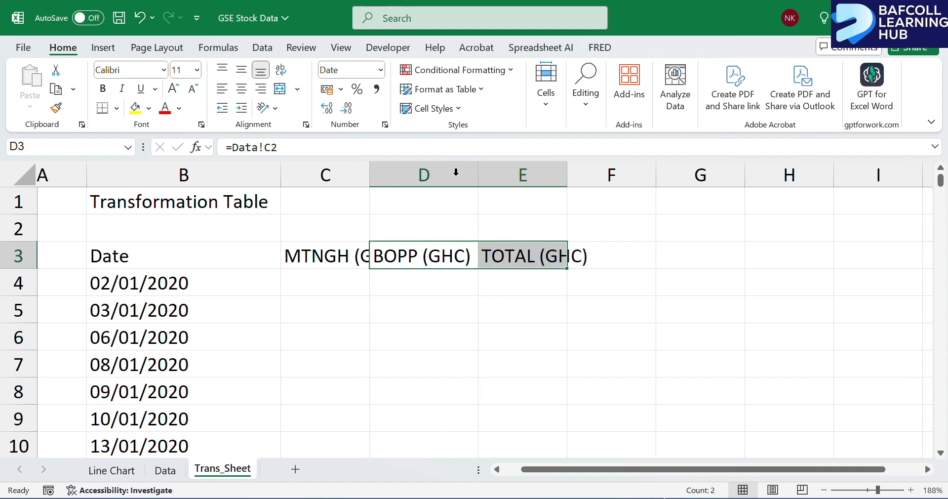
double_click(369, 179)
scroll(592, 357, down, 4)
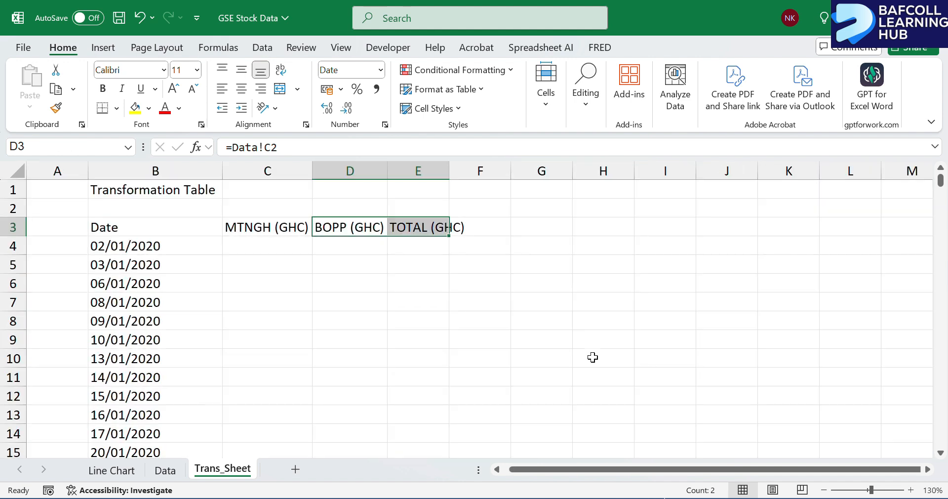
scroll(592, 357, right, 1)
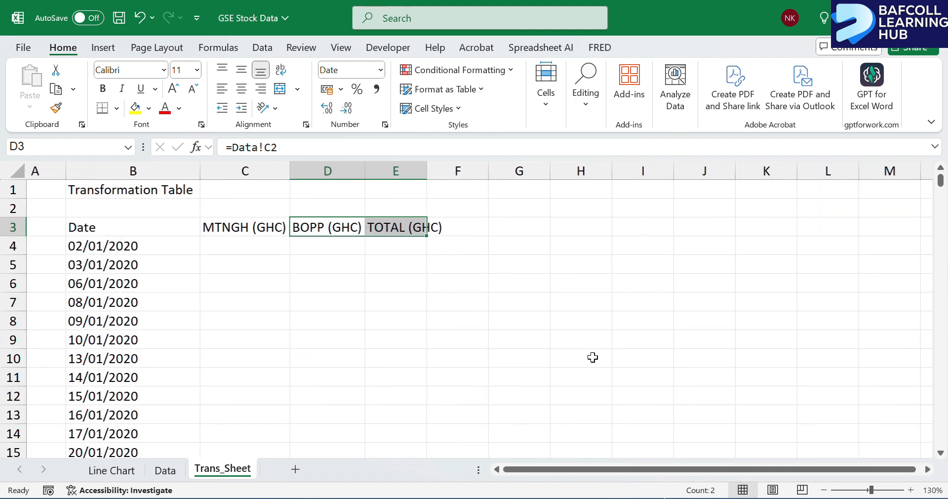
Link cell H3 to the MTNGH (GHC) header with the formula =C3.
click(532, 244)
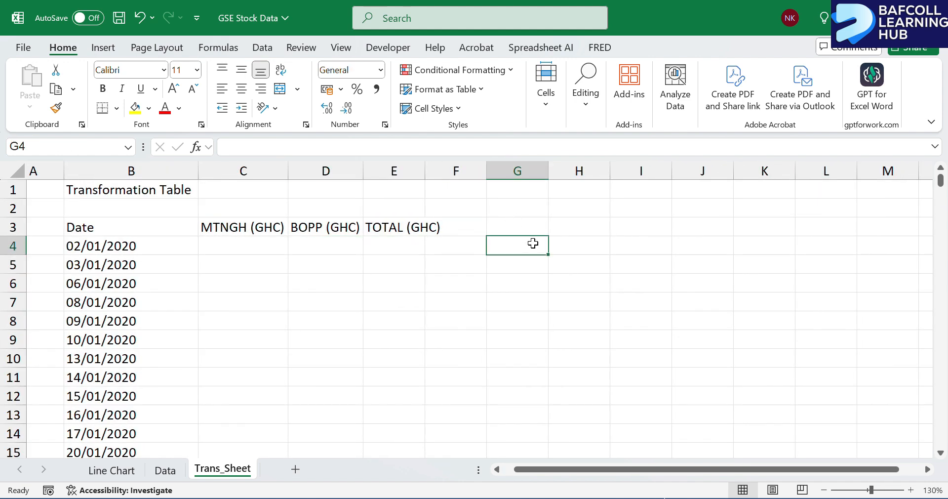
click(564, 226)
text(=)
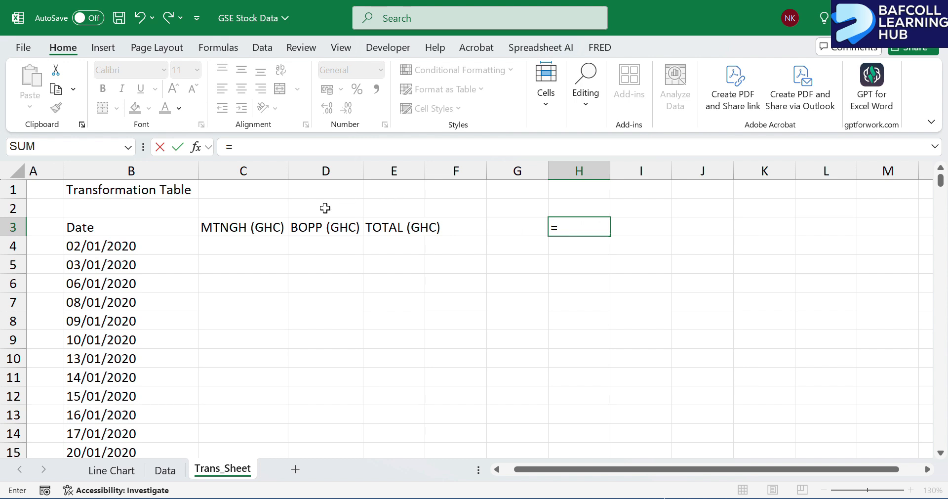
click(232, 229)
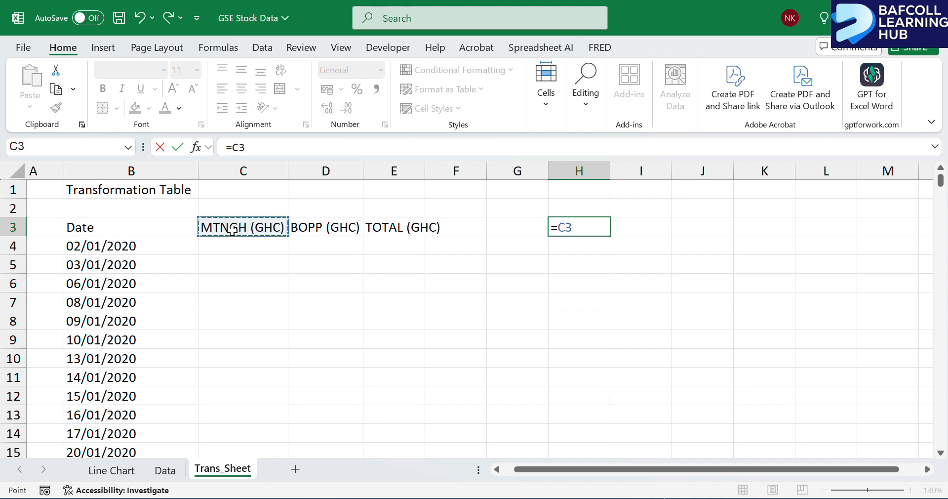
key(Return)
Fill the H3 header link across to J3 and widen columns H, I and J to fit their headers.
click(585, 223)
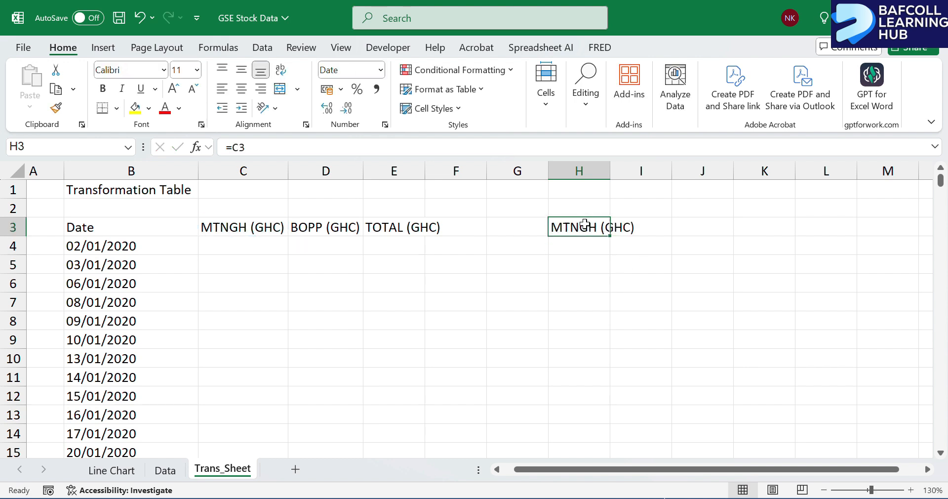
drag(610, 236, 707, 235)
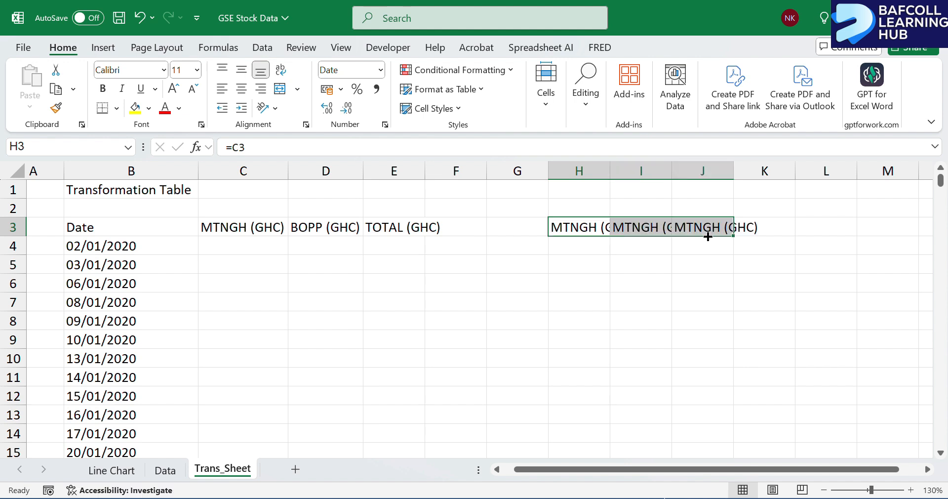
drag(613, 169, 637, 168)
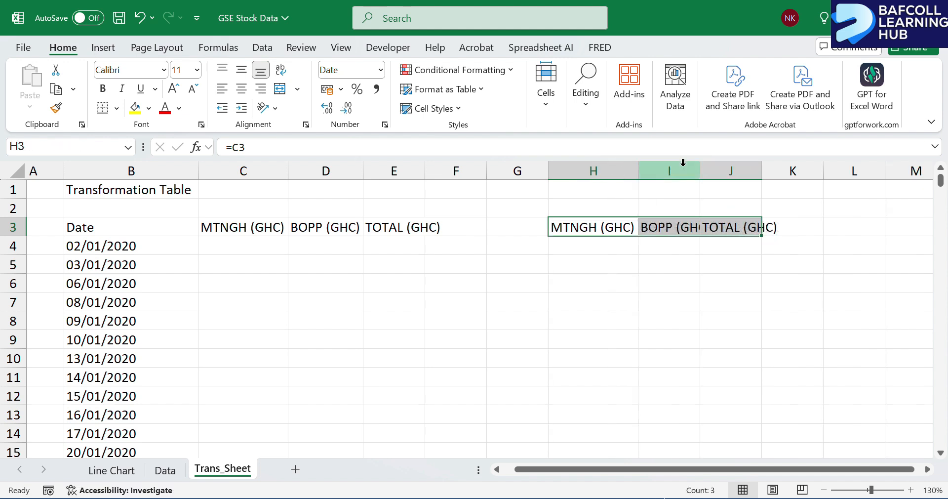
drag(698, 169, 713, 169)
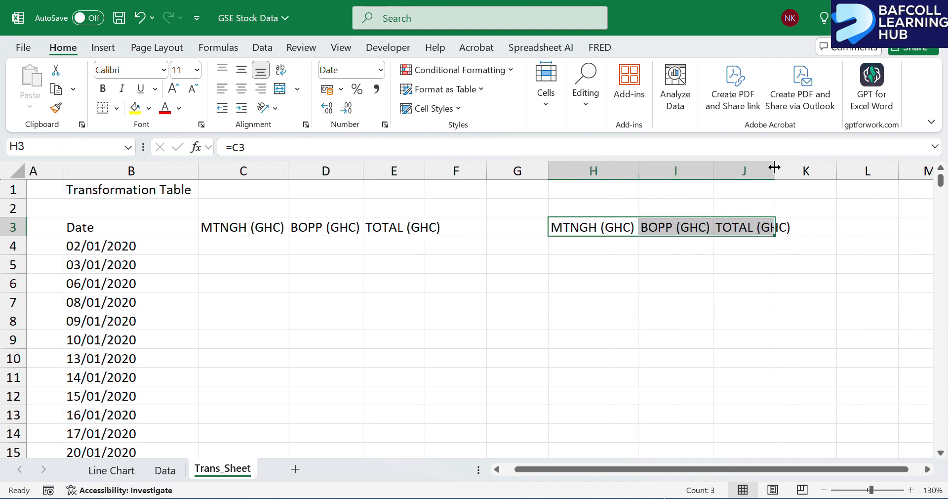
drag(775, 168, 795, 169)
click(526, 252)
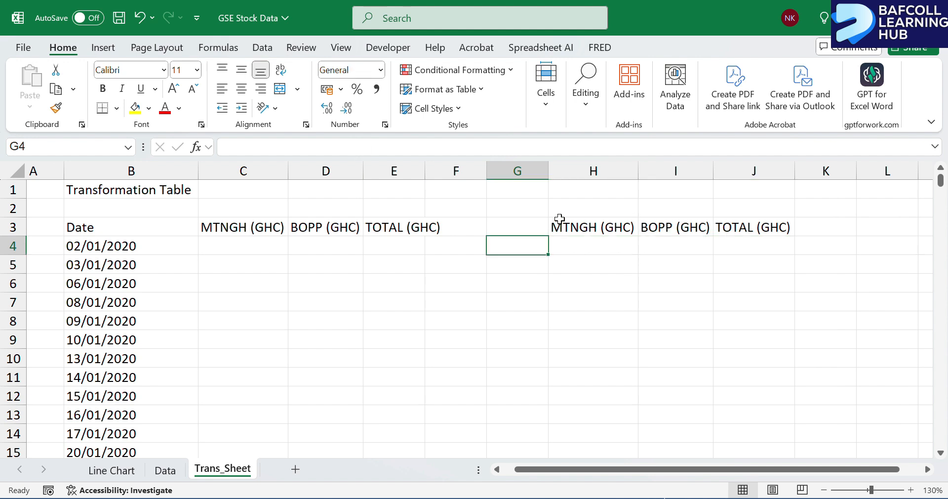
key(alt+Tab)
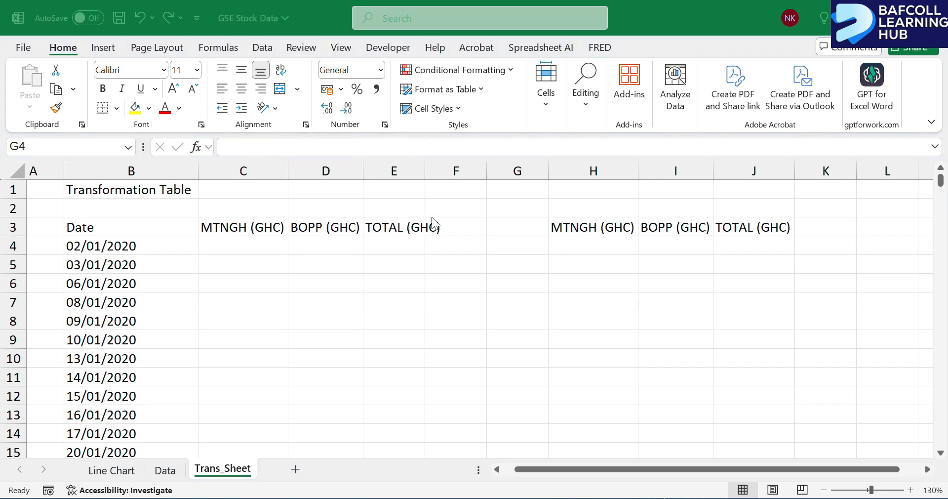
key(alt+Tab)
key(alt+Tab)
key(alt+Tab)
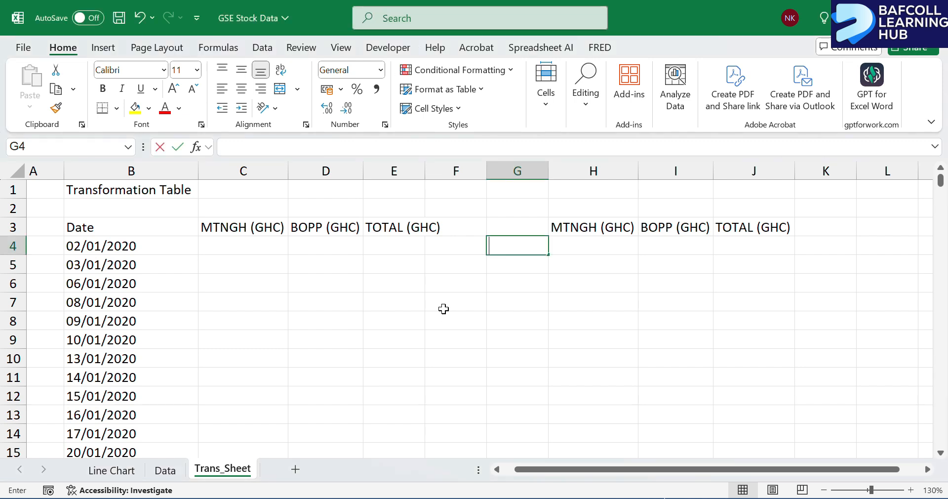
click(444, 309)
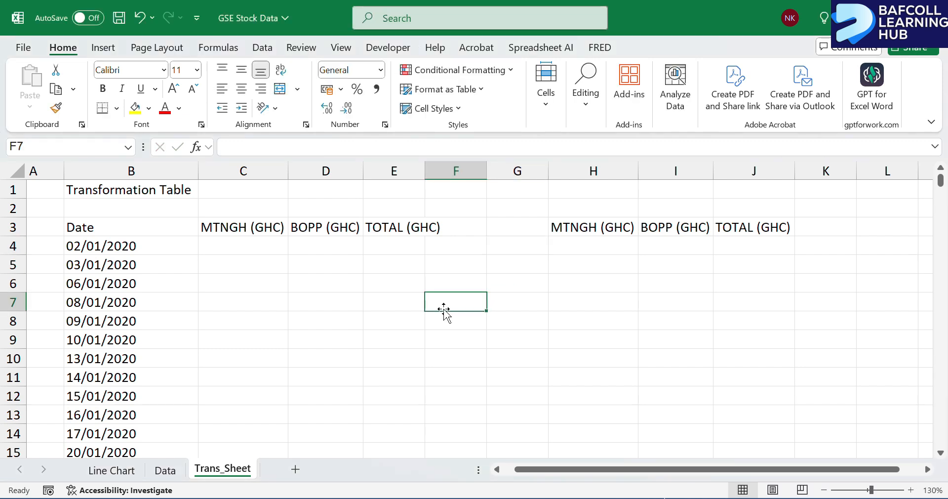
Insert a form control check box below the MTNGH (GHC) header in column H, spanning rows 4 and 5.
click(385, 53)
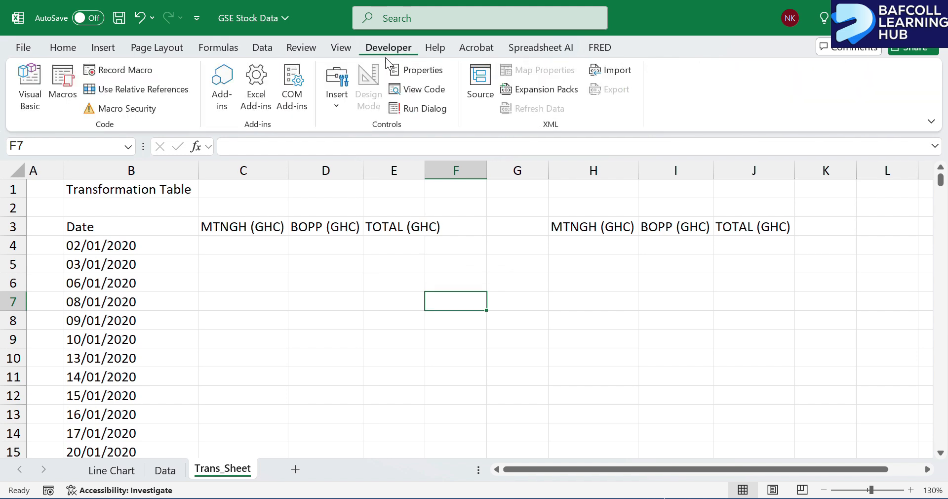
click(336, 106)
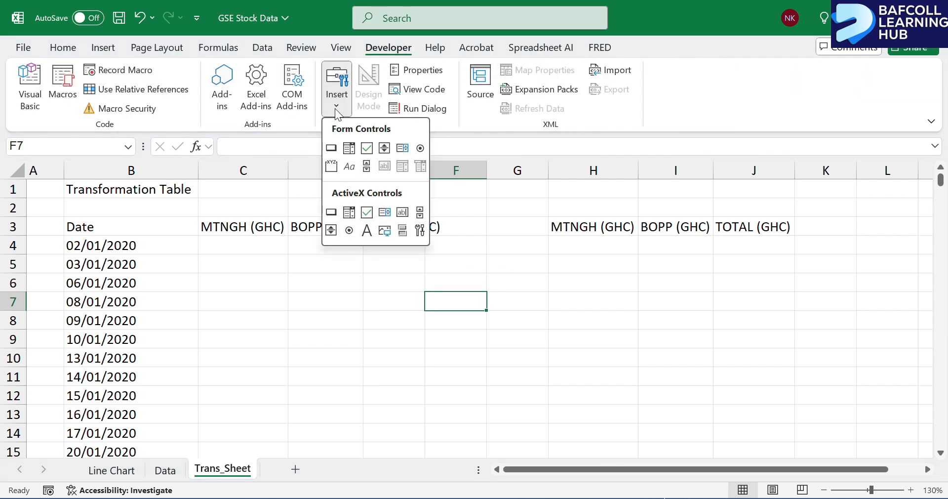
click(366, 148)
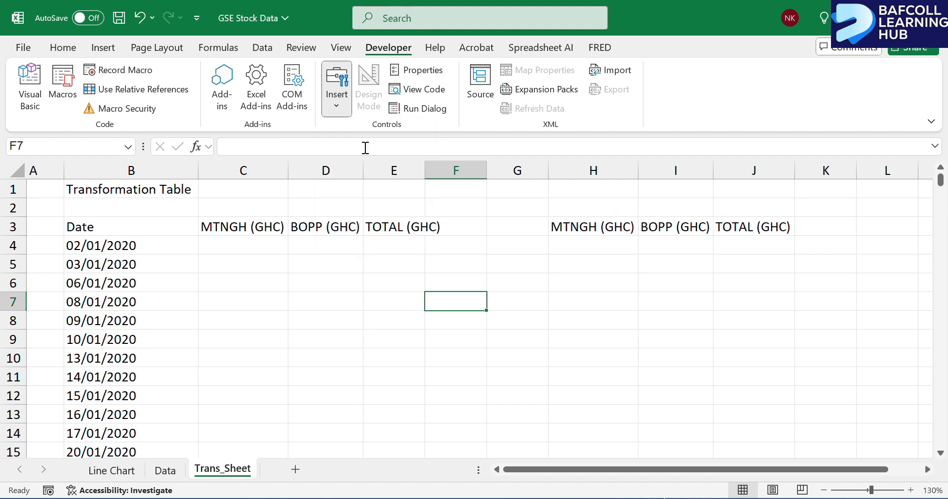
drag(558, 239, 634, 263)
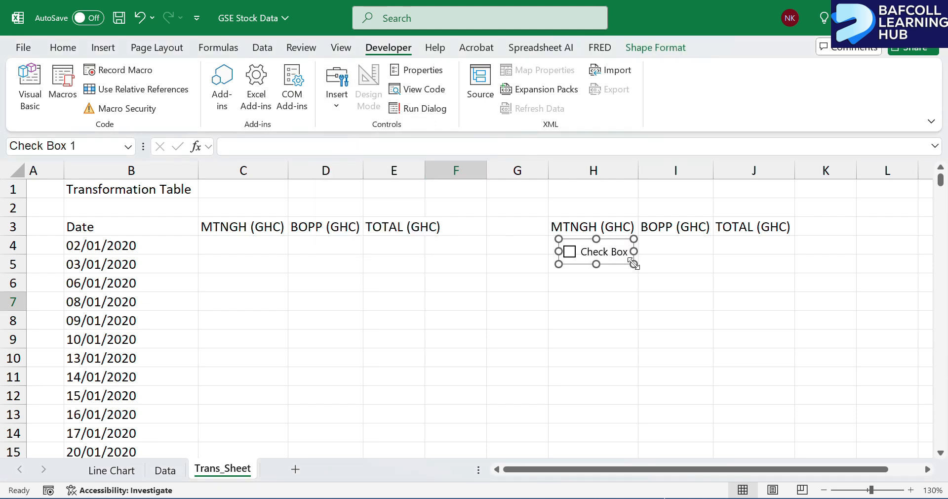
Change the new check box's caption to MTNGH.
click(606, 251)
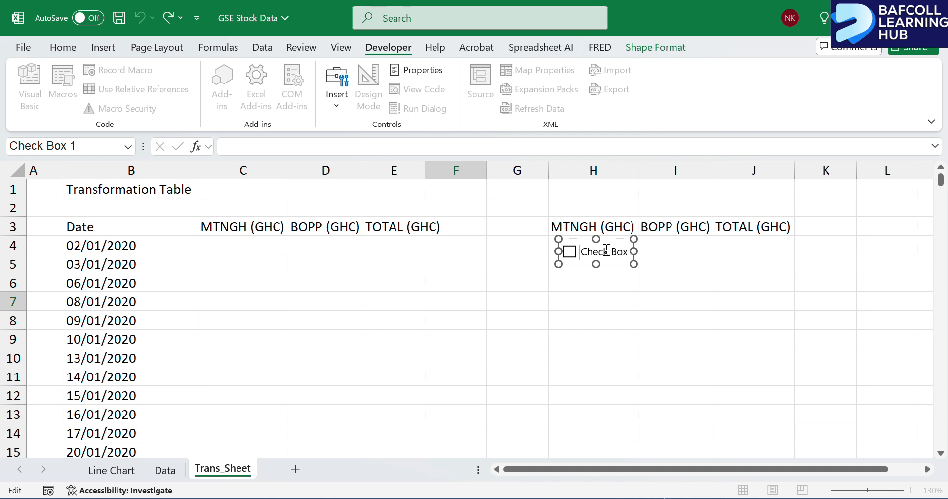
key(Delete)
key(Delete)
key(Delete)
key(Delete)
key(Delete)
key(Delete)
key(Delete)
key(Delete)
key(Delete)
key(Delete)
key(Delete)
text(MTNFH)
key(BackSpace)
click(578, 299)
Duplicate the MTNGH check box twice and place one copy below the BOPP (GHC) header.
ctrl+click(583, 253)
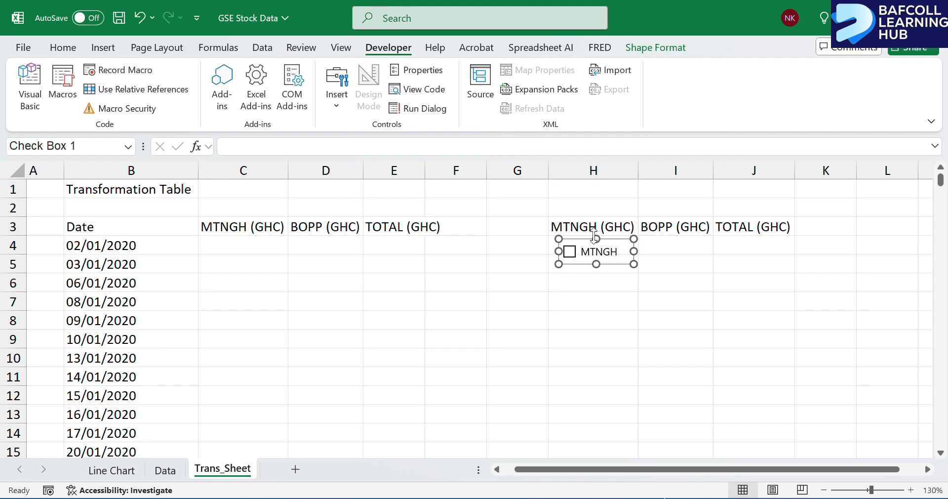
key(ctrl+d)
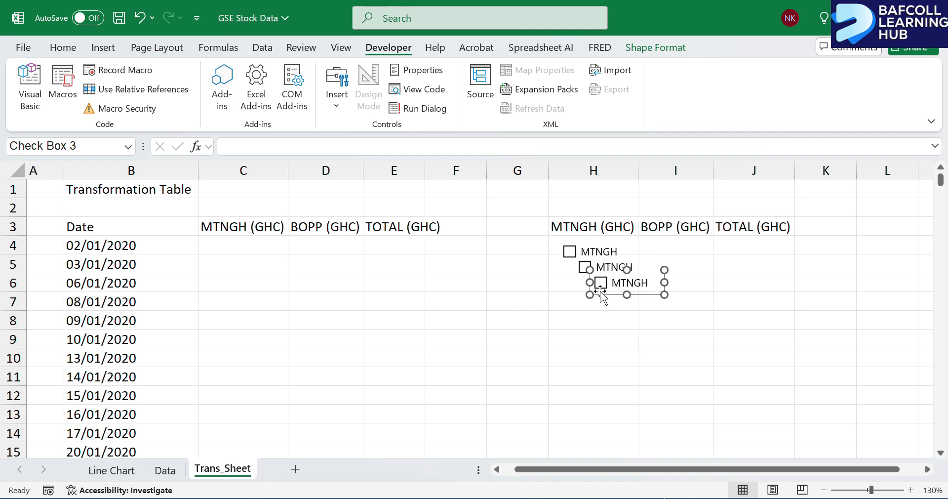
drag(603, 292, 733, 251)
ctrl+click(602, 268)
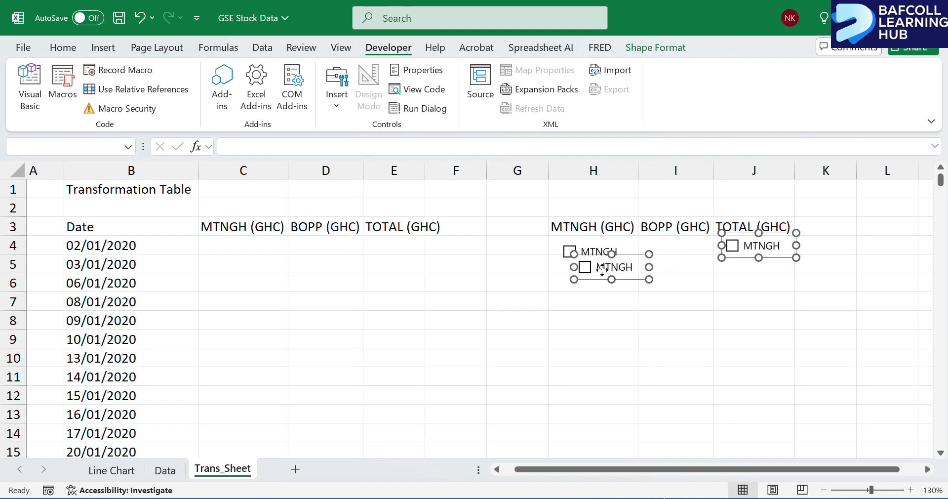
drag(601, 267, 677, 260)
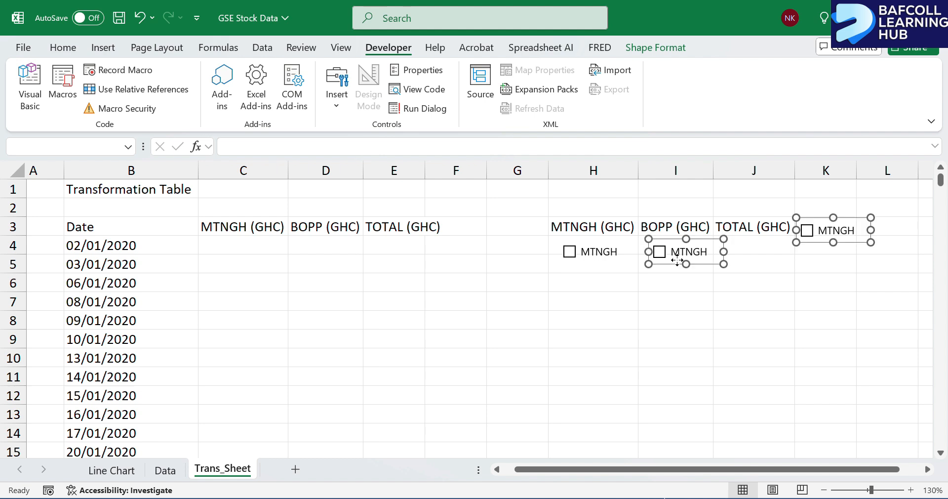
Move the other check box copy from column K to below the TOTAL (GHC) header in column J.
click(755, 278)
ctrl+click(842, 225)
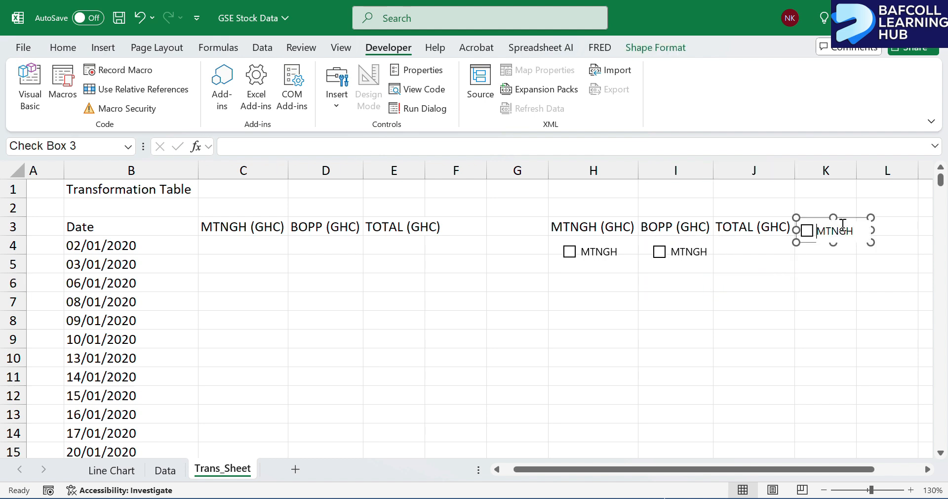
click(842, 225)
click(809, 299)
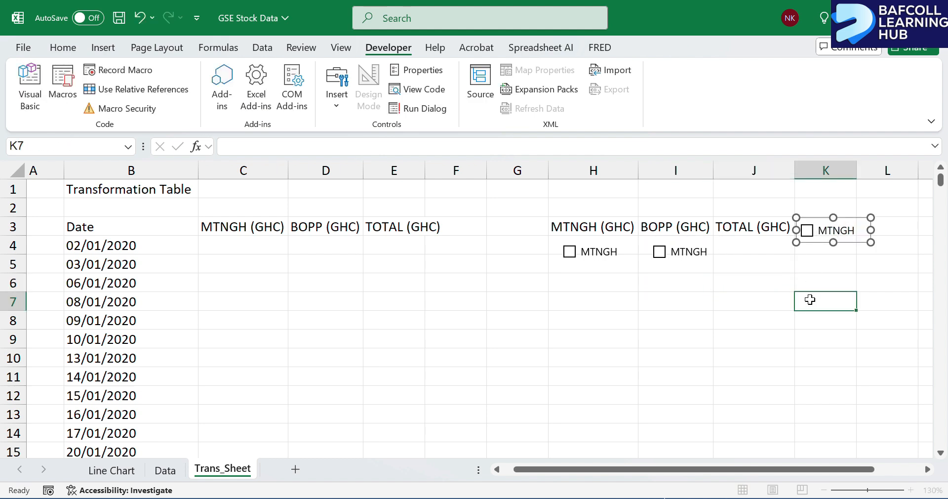
ctrl+click(837, 233)
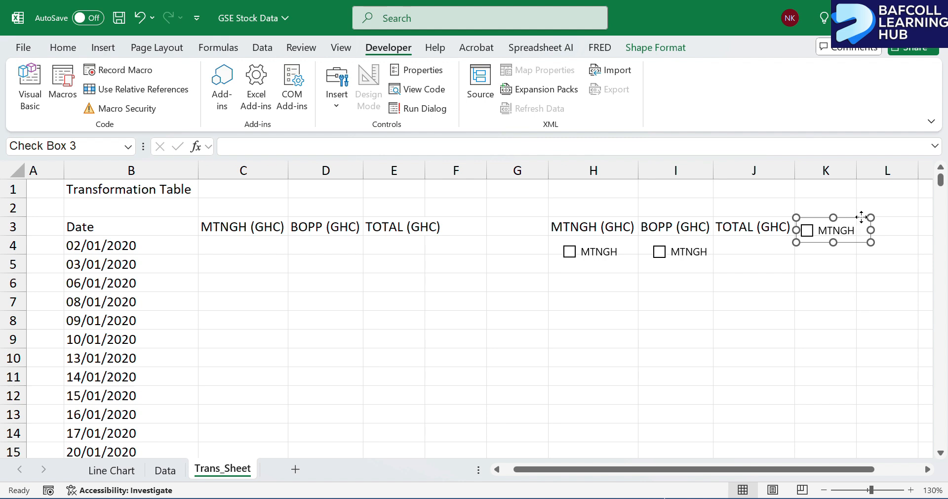
drag(850, 218, 773, 249)
Change the caption of the check box in column J to TOTAL.
click(762, 251)
key(BackSpace)
key(BackSpace)
key(BackSpace)
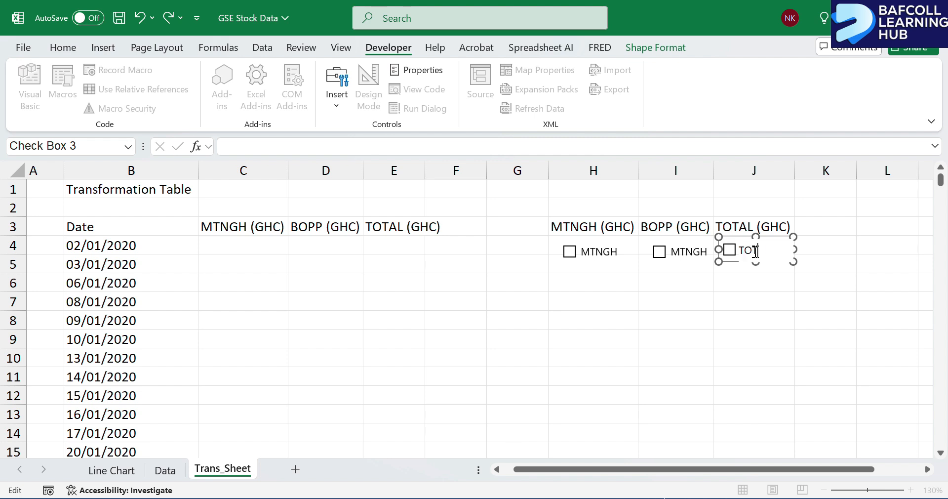
text(TOTAL)
Change the caption of the check box in column I to BOPP.
ctrl+click(677, 252)
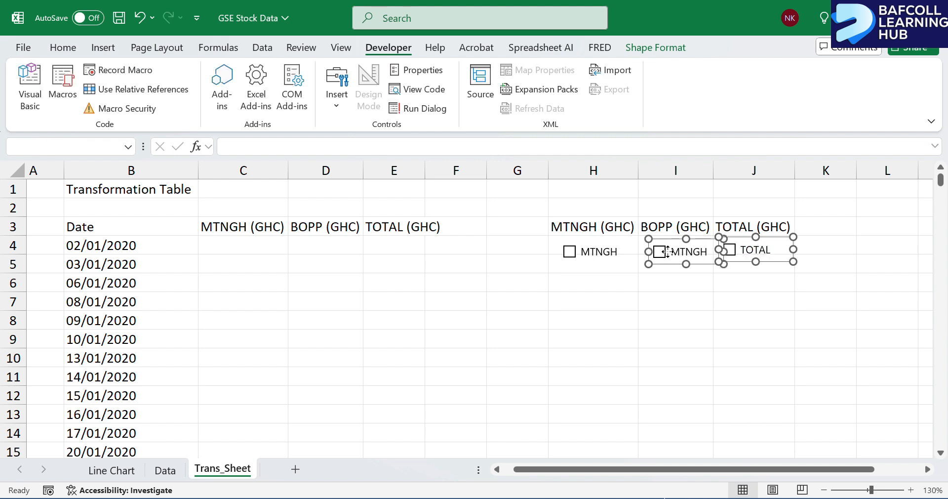
click(675, 304)
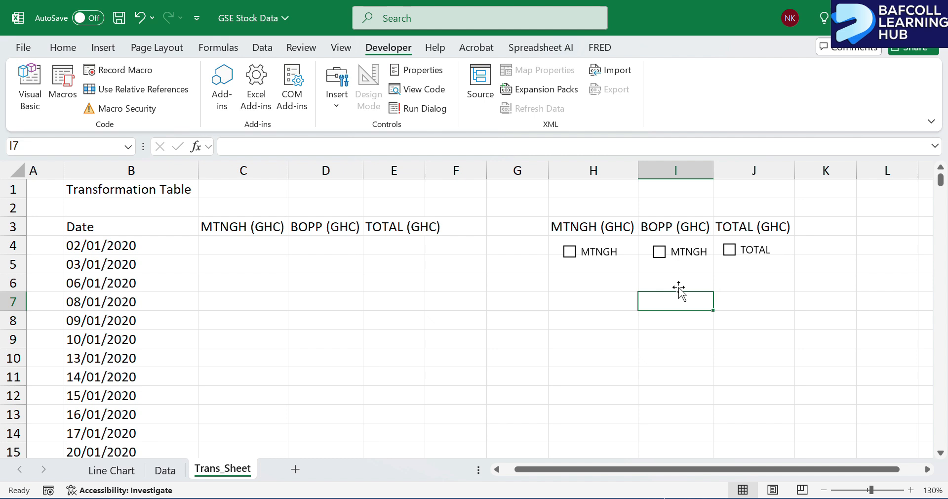
ctrl+click(680, 254)
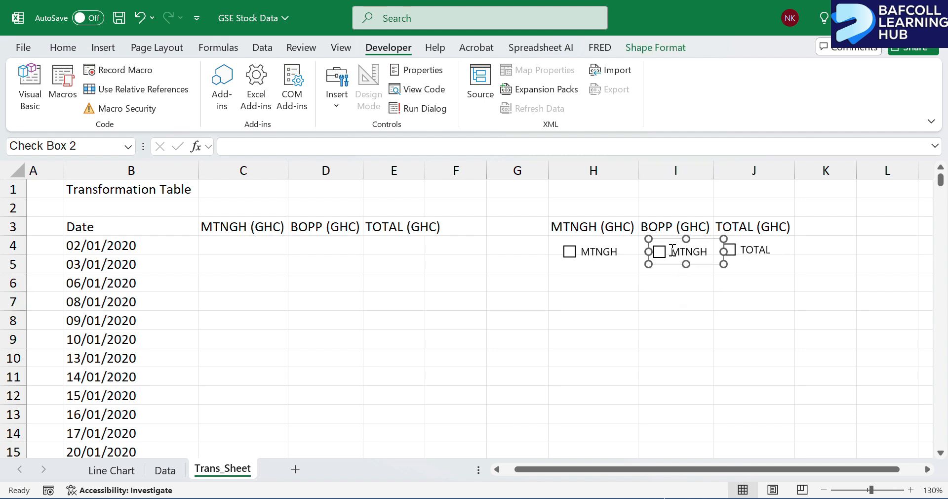
click(674, 252)
key(Delete)
key(Delete)
key(Delete)
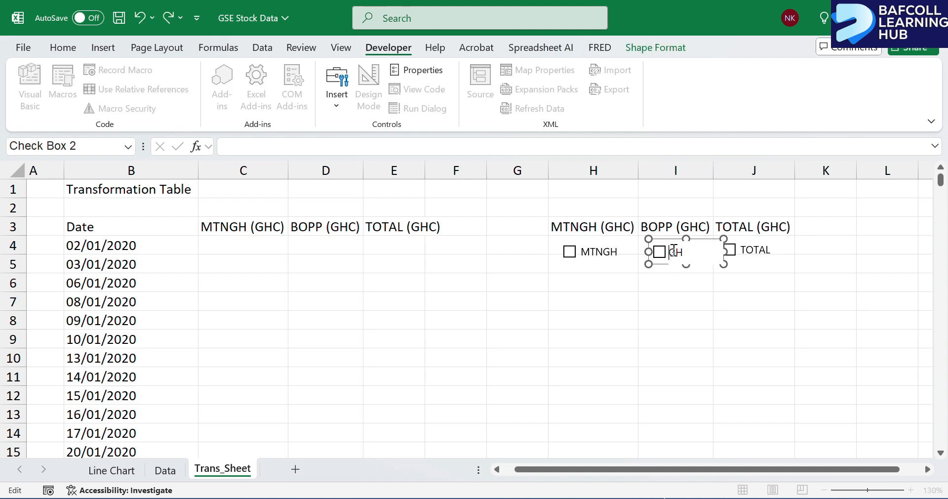
text(BOPP)
click(560, 273)
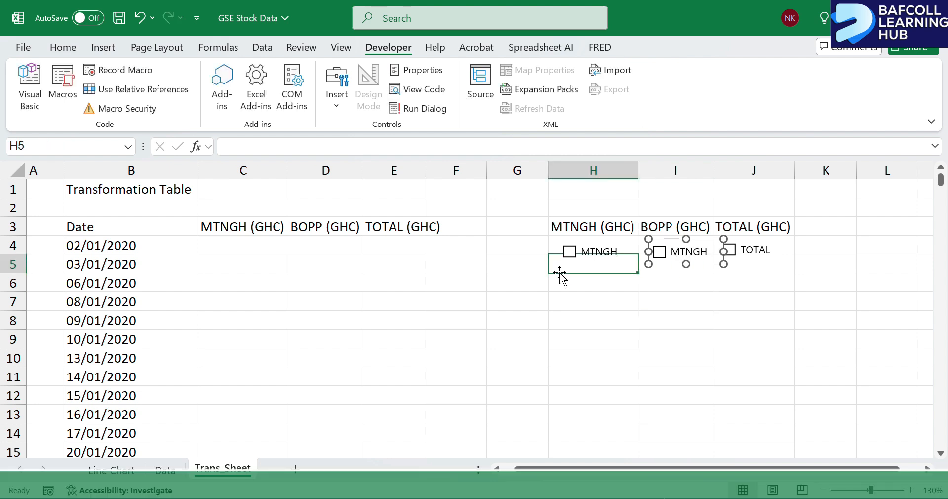
Move the MTNGH, BOPP and TOTAL check boxes down together to row 5, leaving row 4 clear.
ctrl+click(600, 251)
ctrl+click(660, 252)
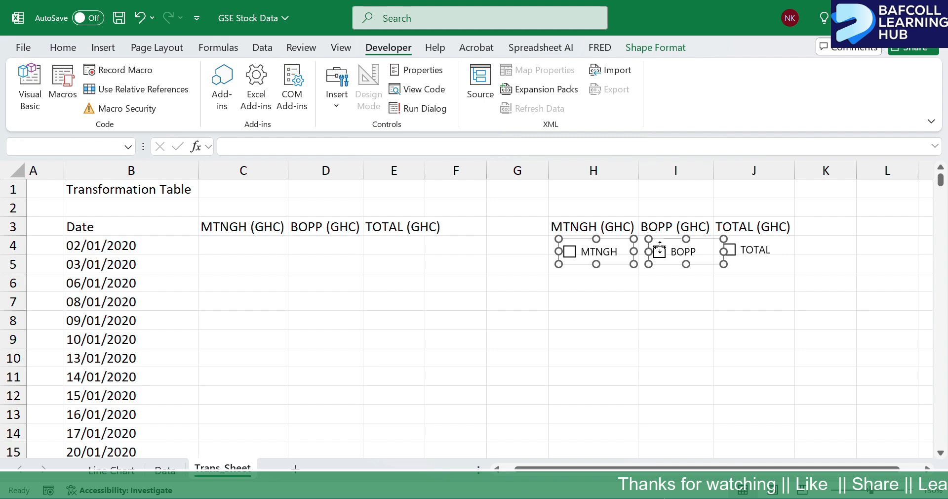
ctrl+click(737, 249)
key(Down)
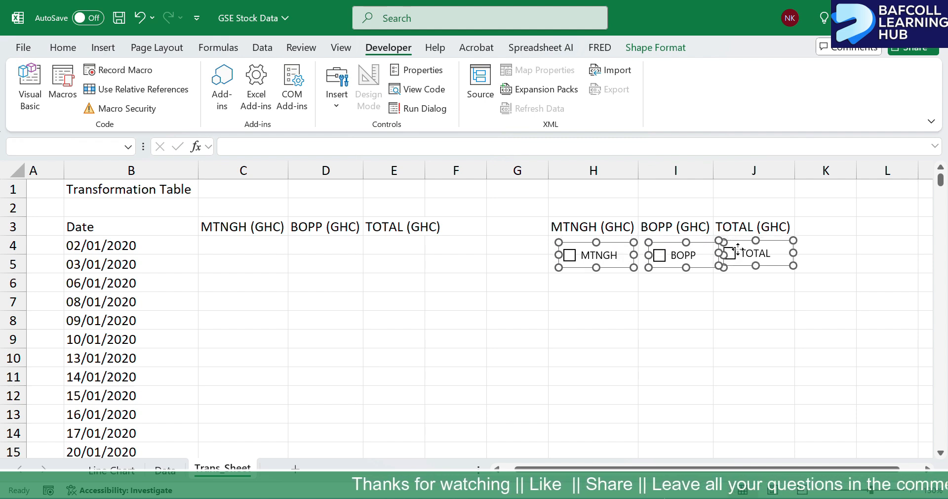
key(Down)
key(Down)
key(Down)
key(Down)
key(Down)
key(Down)
key(Down)
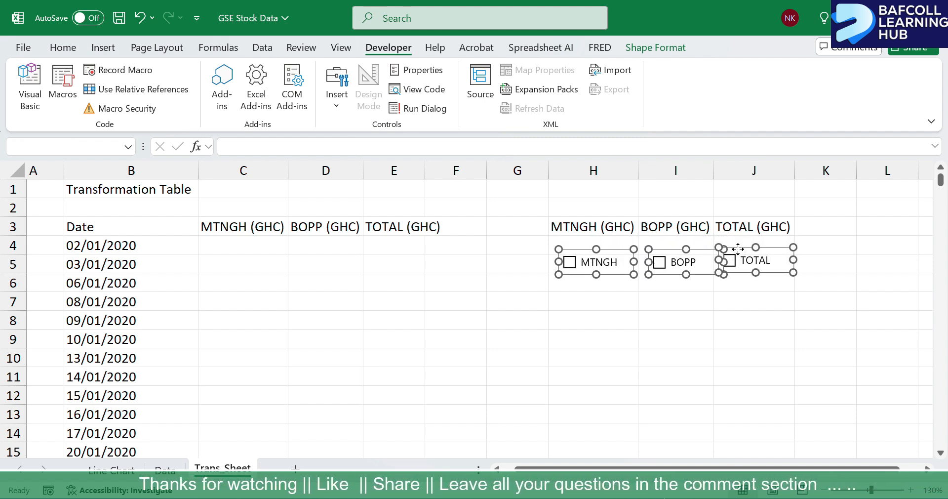
key(Down)
key(Down)
key(Down)
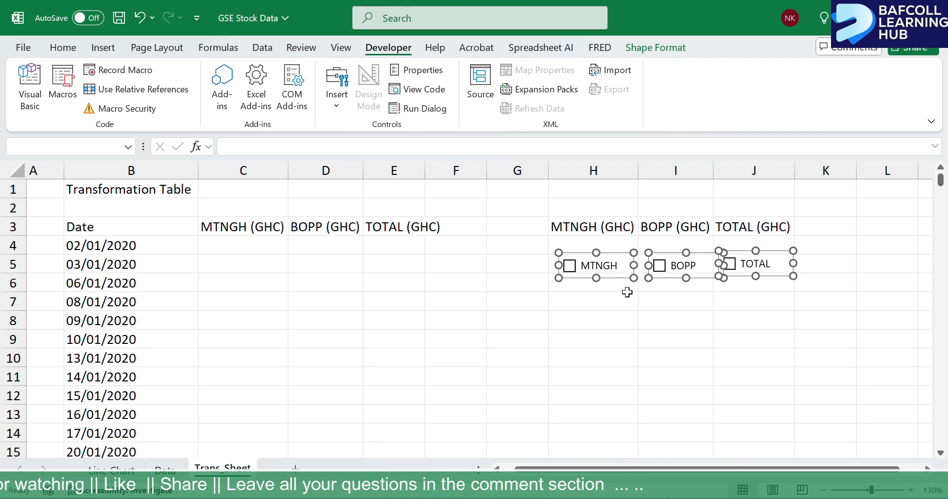
click(608, 306)
Enter the label SHOW in cell G4, beside the cells above the check boxes.
click(510, 242)
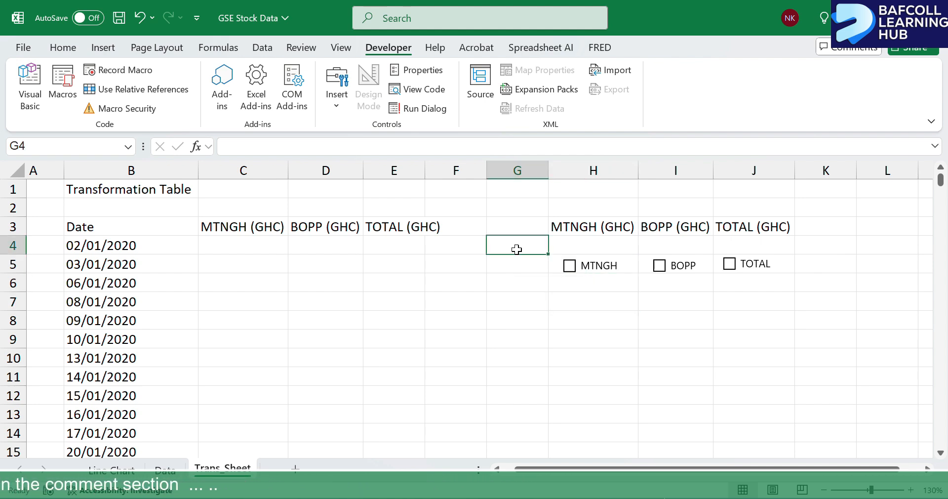
text(SHO)
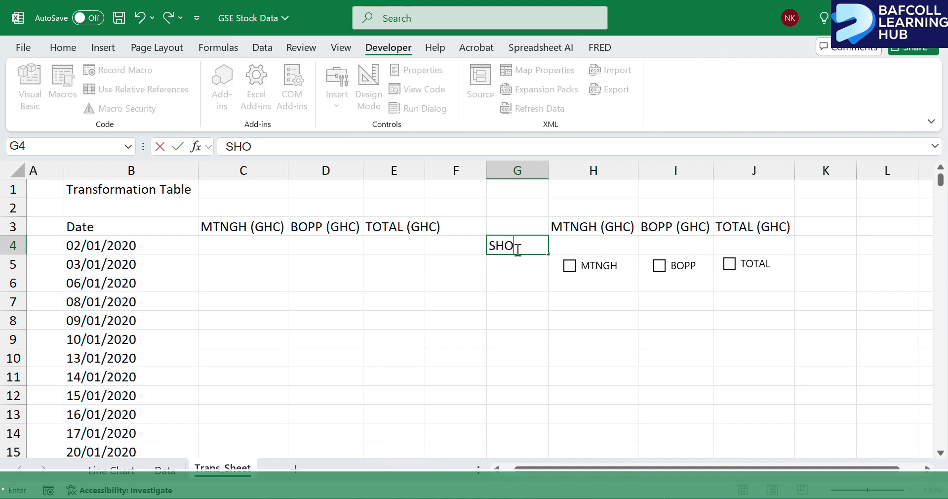
text(W)
click(587, 243)
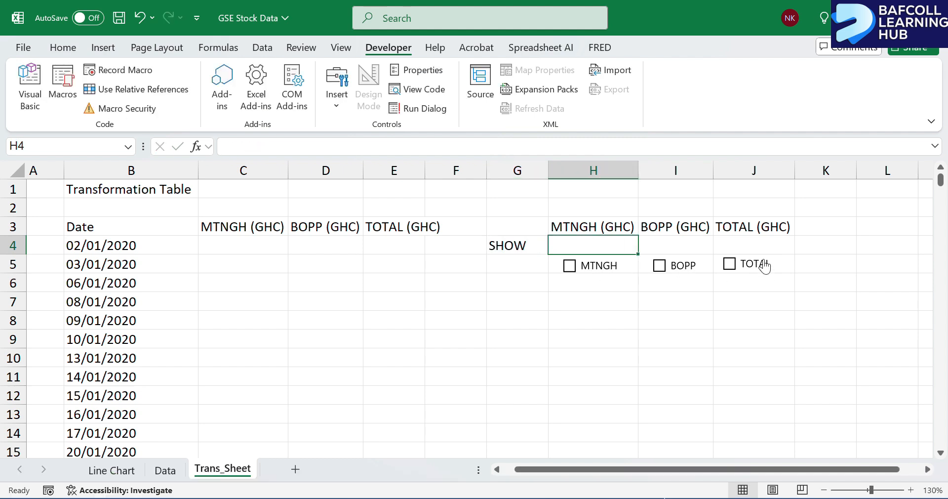
click(670, 245)
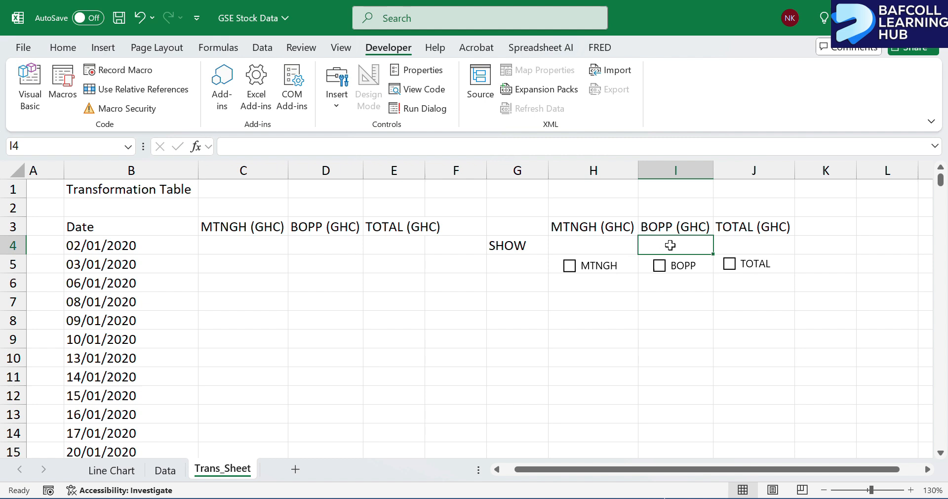
click(750, 242)
Link the MTNGH check box to cell H4 with the reference =$H$4.
ctrl+click(588, 268)
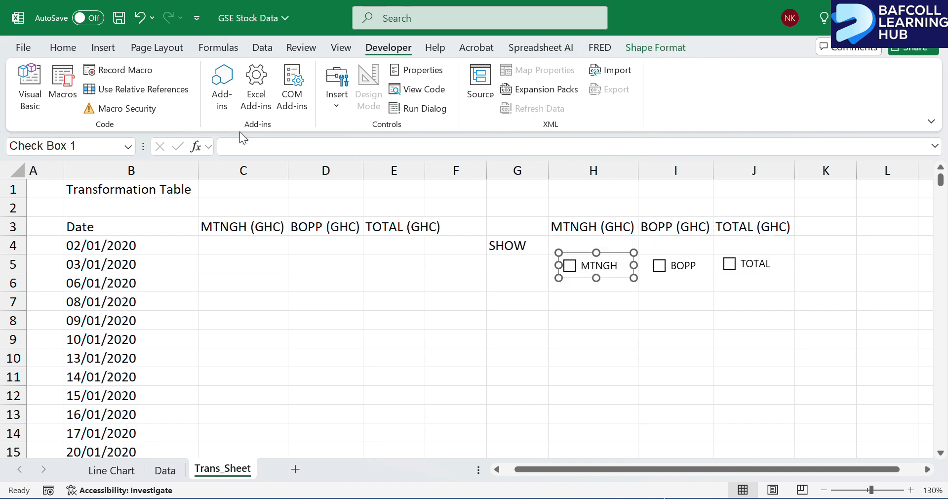
click(239, 147)
text(=)
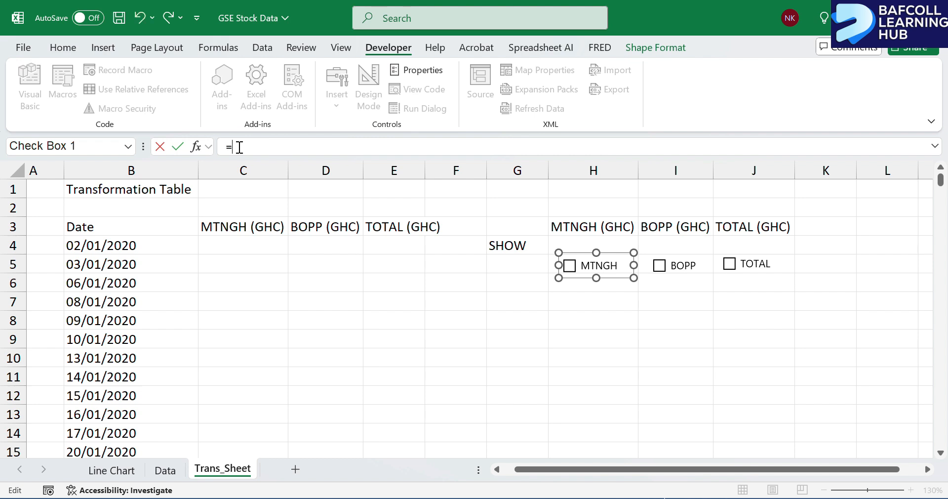
click(574, 242)
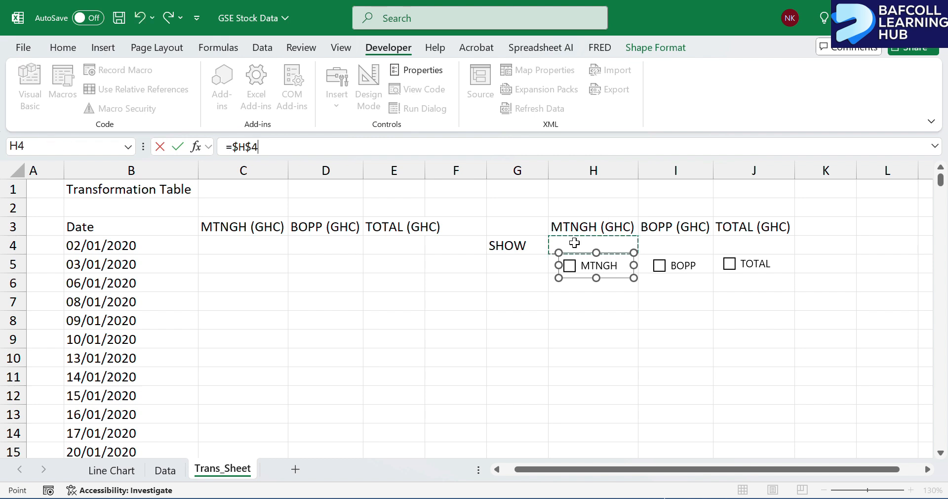
key(Return)
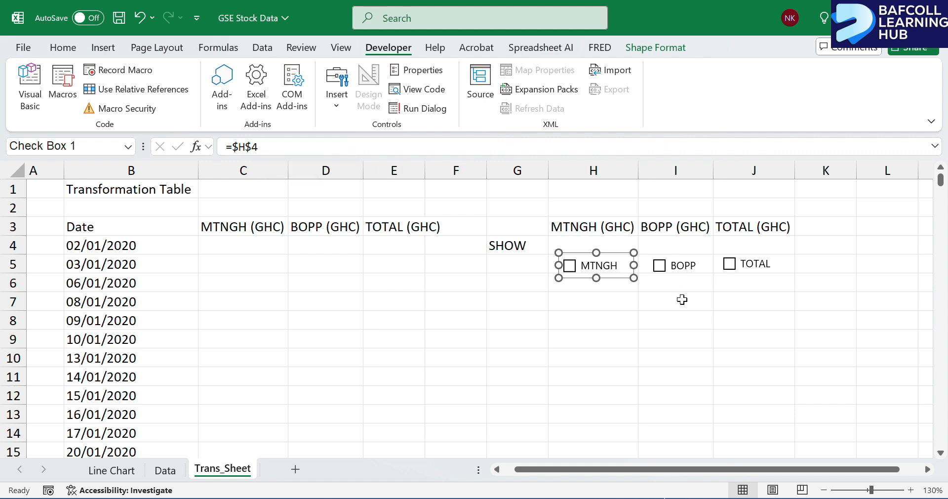
Link the BOPP check box to cell I4 with the reference =$I$4.
ctrl+click(686, 271)
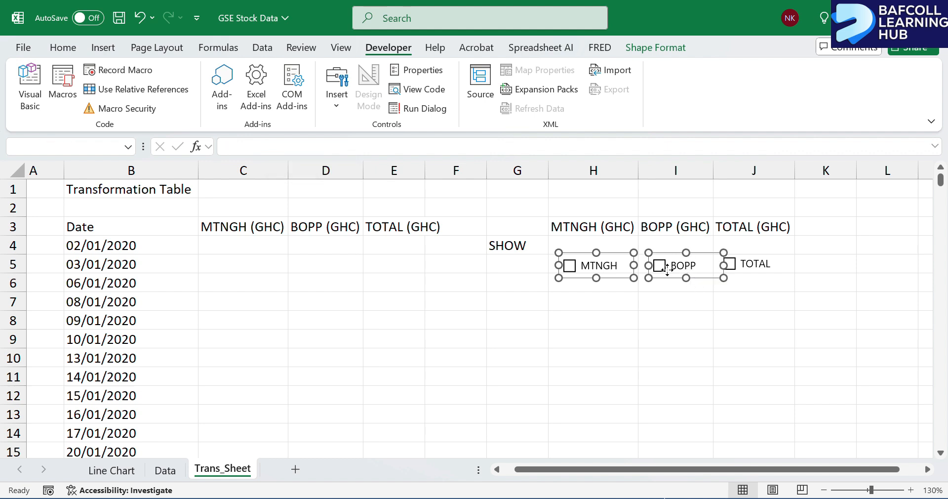
click(635, 313)
ctrl+click(679, 267)
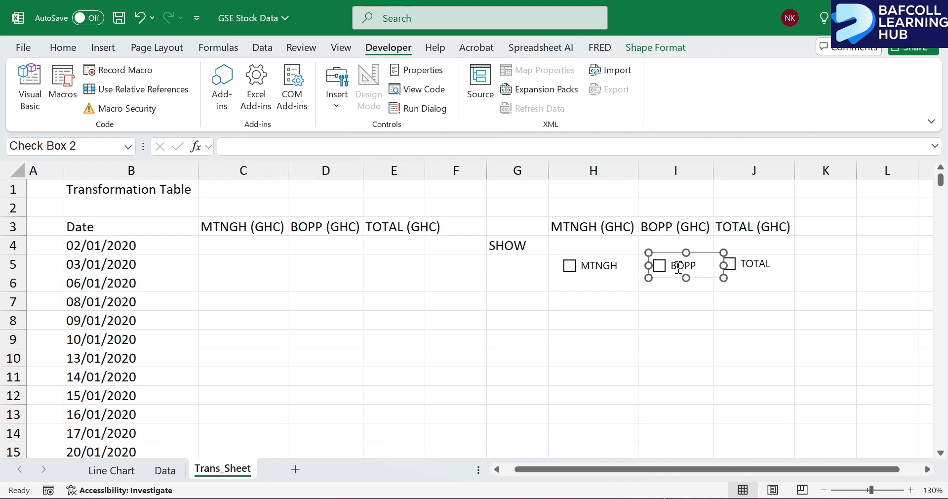
text(=)
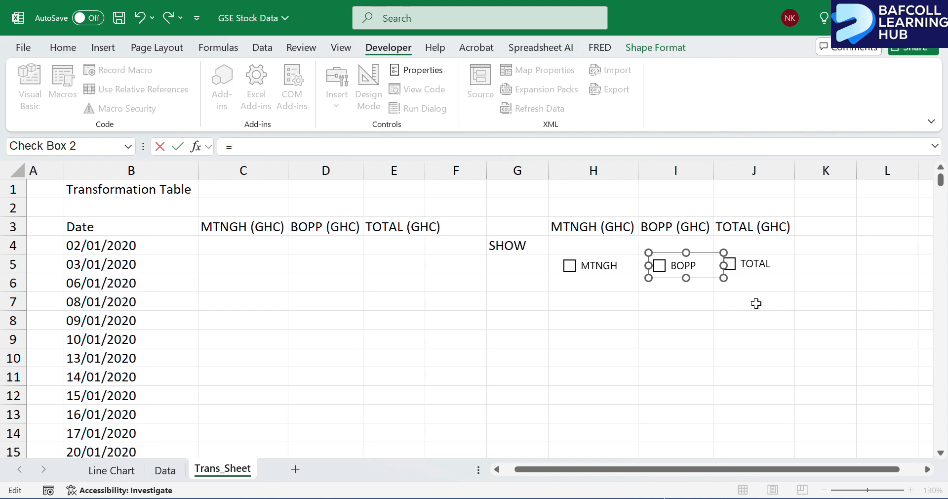
click(673, 246)
key(Return)
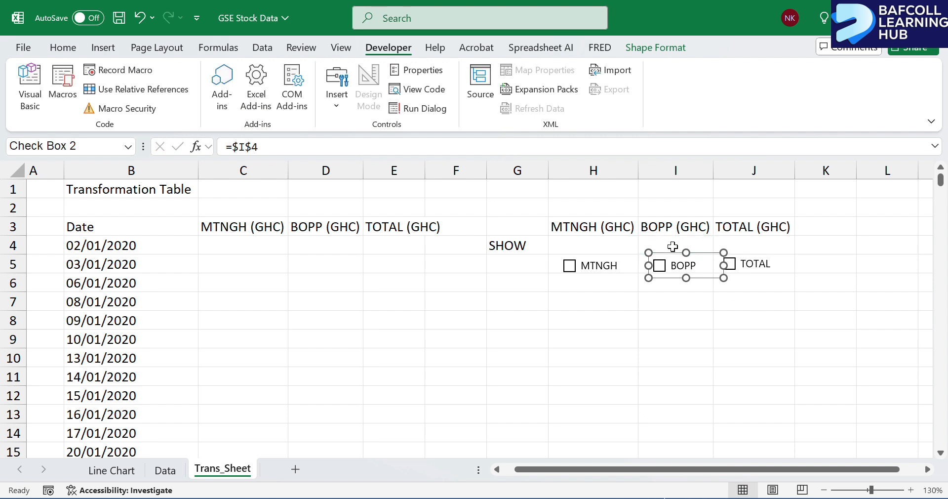
click(748, 244)
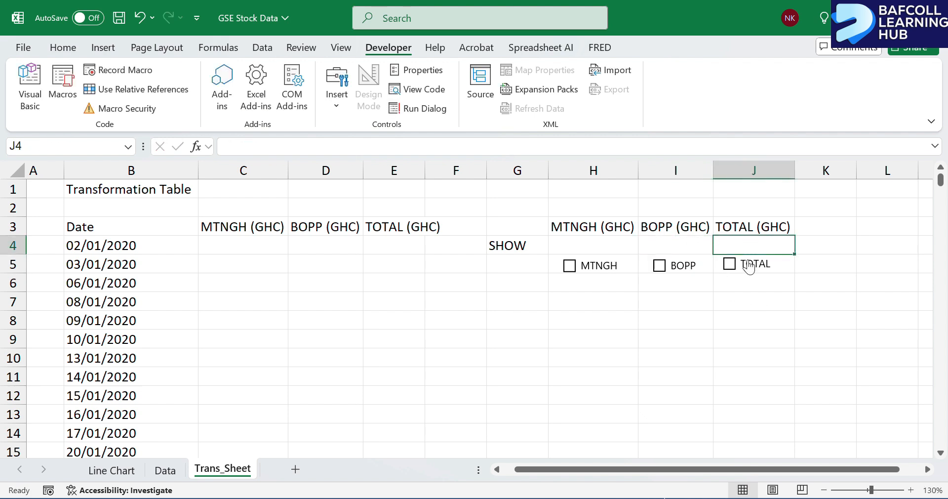
ctrl+click(749, 263)
click(739, 238)
text(=)
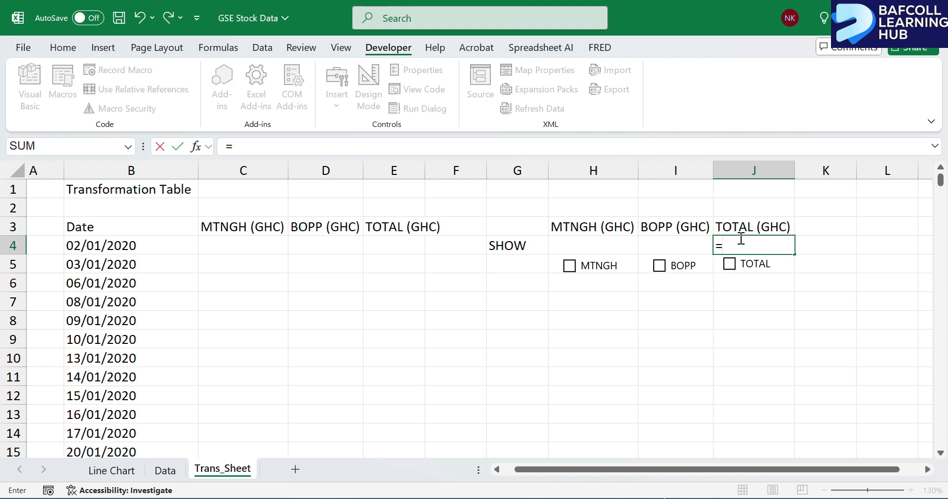
key(Escape)
Link the TOTAL check box to cell J4 with the reference =$J$4.
ctrl+click(730, 263)
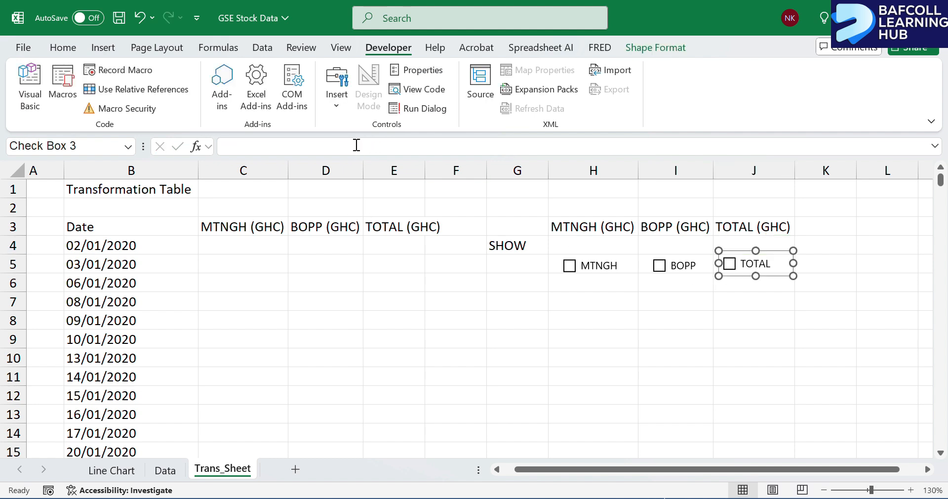
text(=)
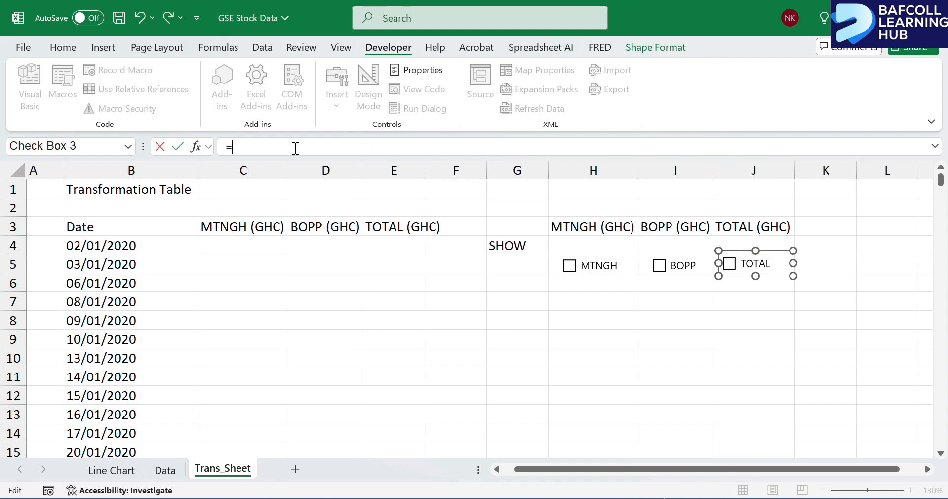
click(736, 245)
key(Return)
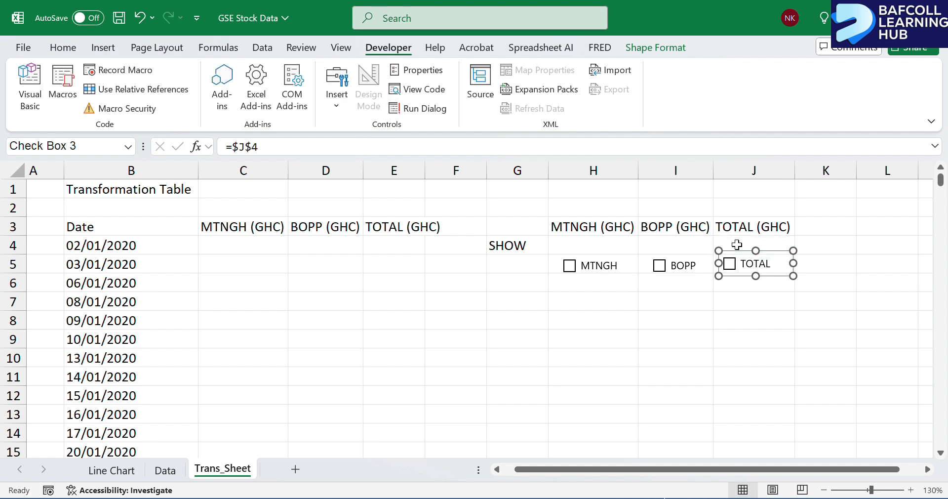
Test the linked check boxes by toggling MTNGH on and off, leaving it unticked, and ticking BOPP and TOTAL.
click(663, 241)
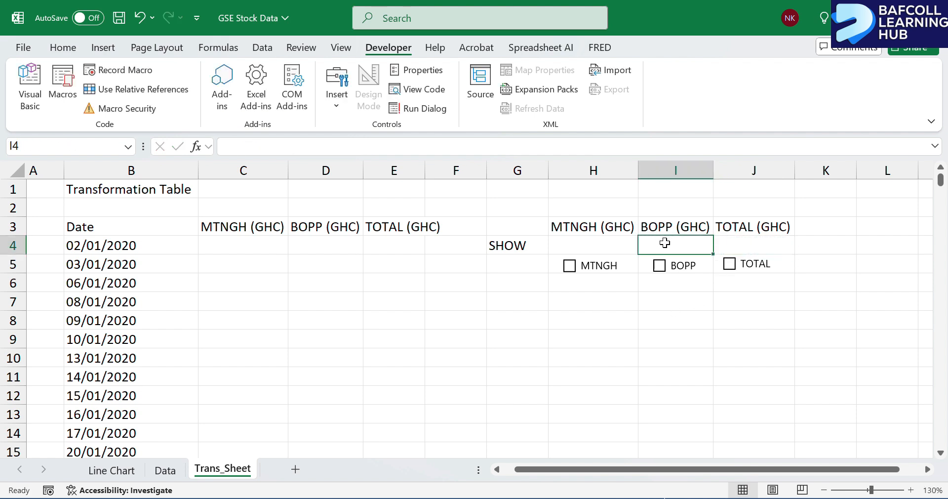
click(570, 270)
click(570, 272)
click(570, 271)
click(570, 271)
click(660, 273)
click(729, 266)
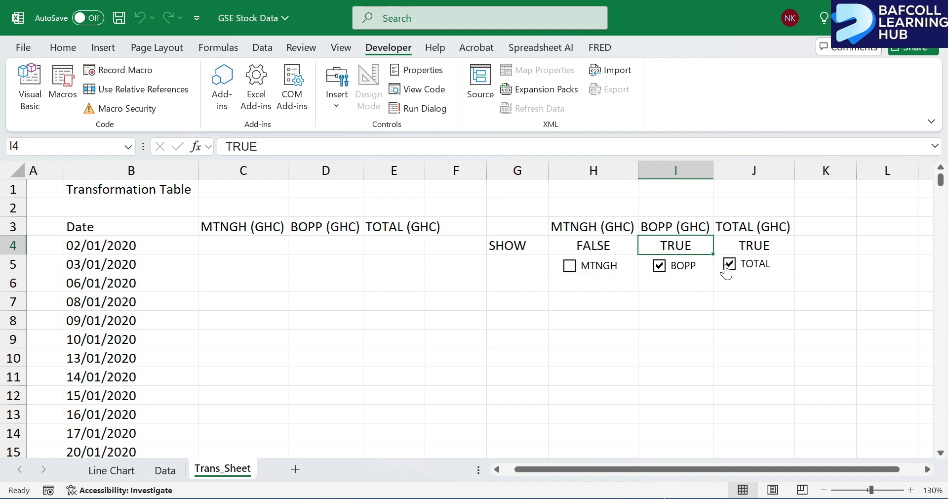
Enter the formula =H$4*Data!B3 in cell C4, multiplying the MTNGH check box state by the first MTNGH price on the Data sheet.
click(222, 247)
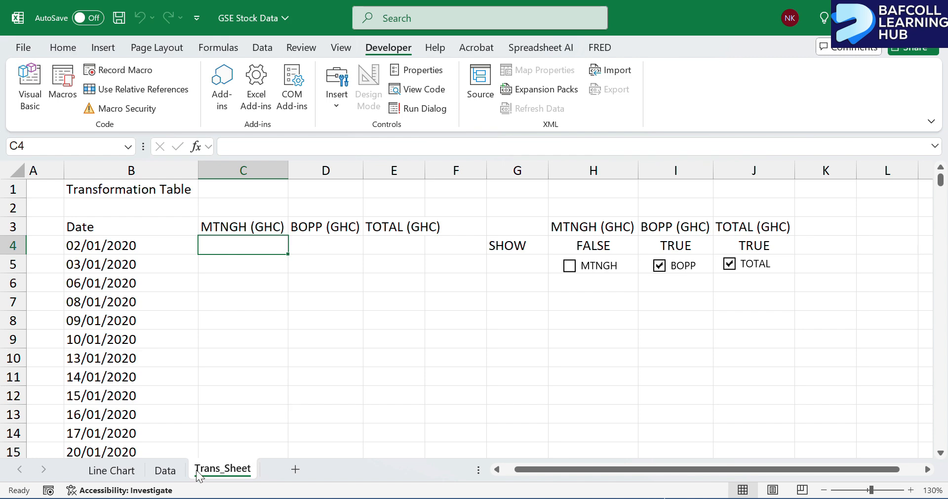
click(166, 469)
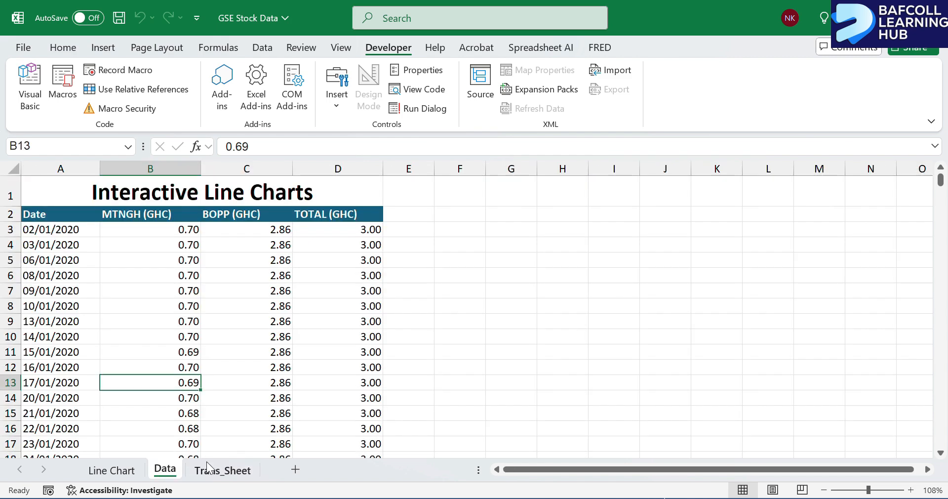
click(220, 470)
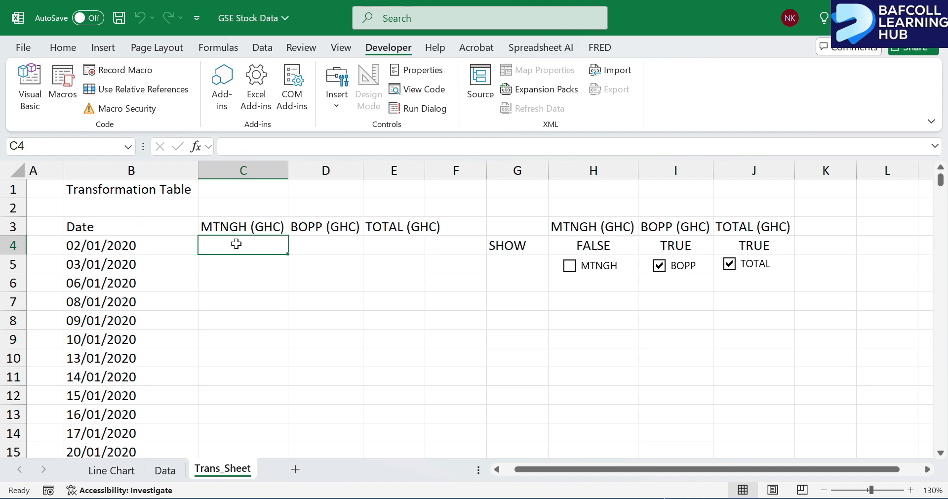
text(=)
click(587, 246)
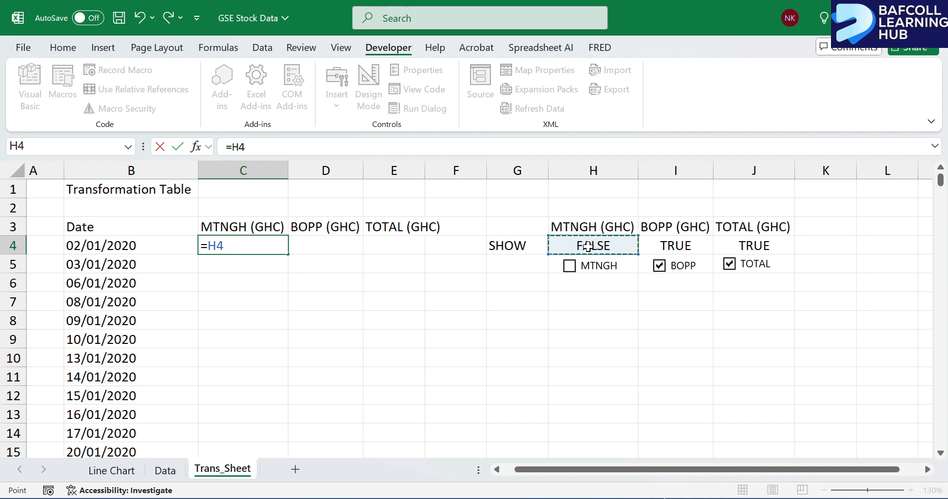
key(F4)
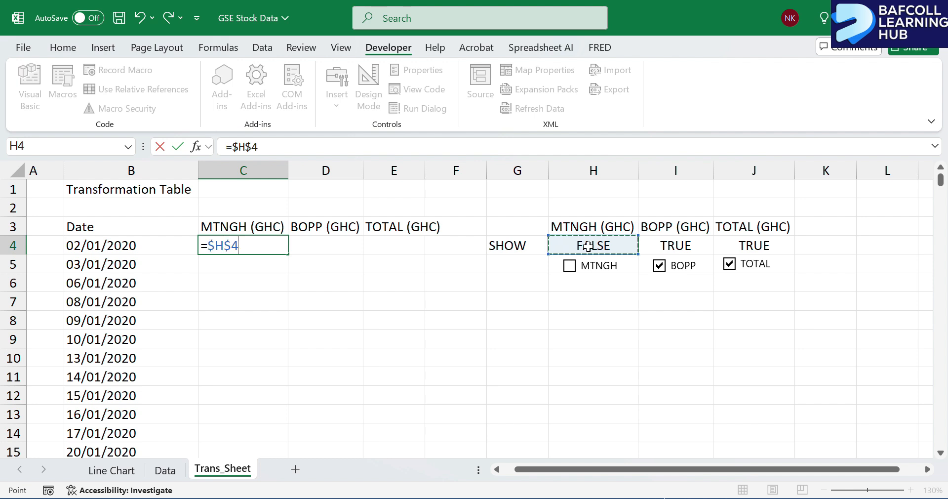
key(F4)
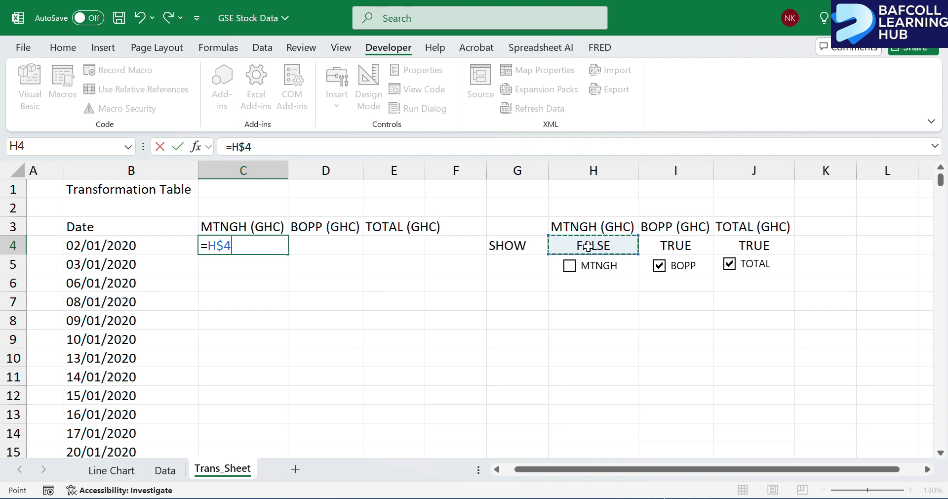
text(*)
key(BackSpace)
text(*)
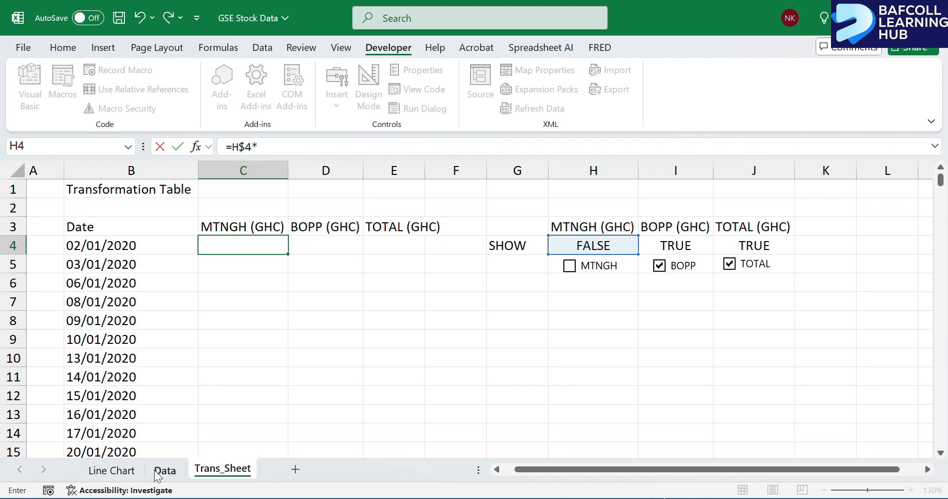
click(165, 470)
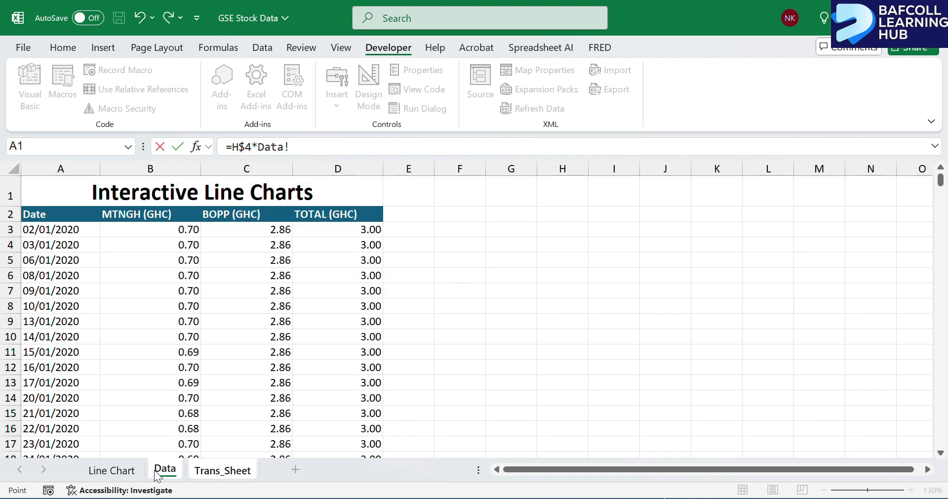
click(176, 230)
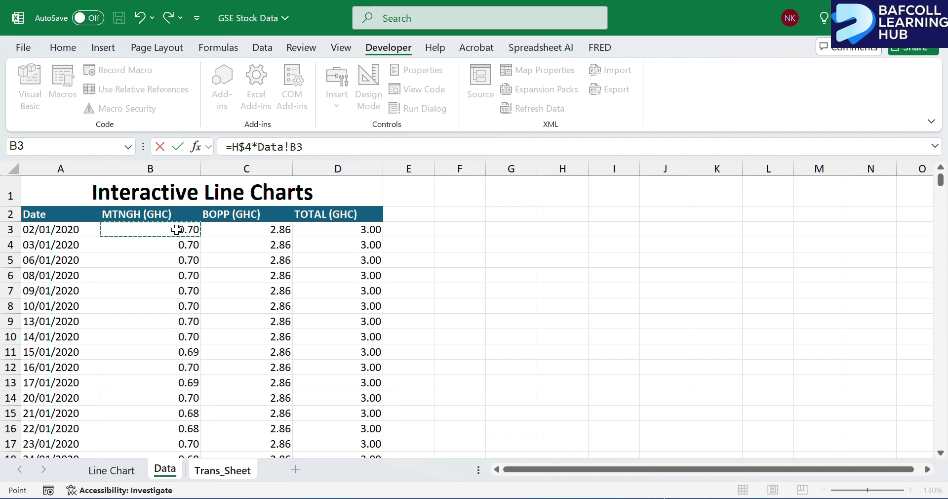
key(Return)
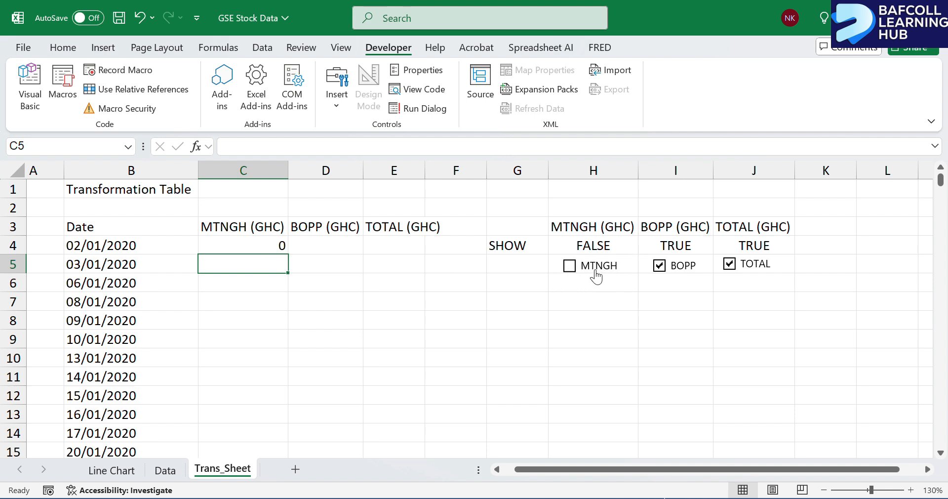
Tick the MTNGH check box and fill the C4 formula down the MTNGH (GHC) column for all dates.
click(569, 266)
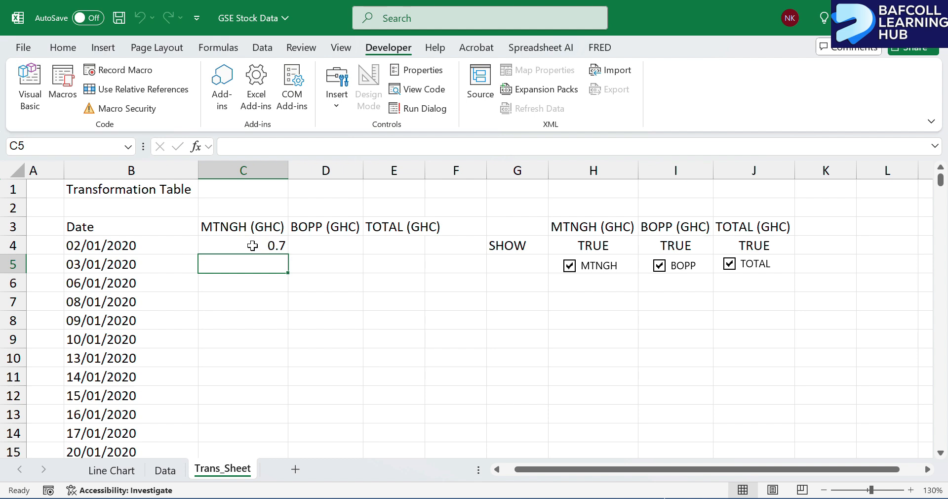
click(269, 242)
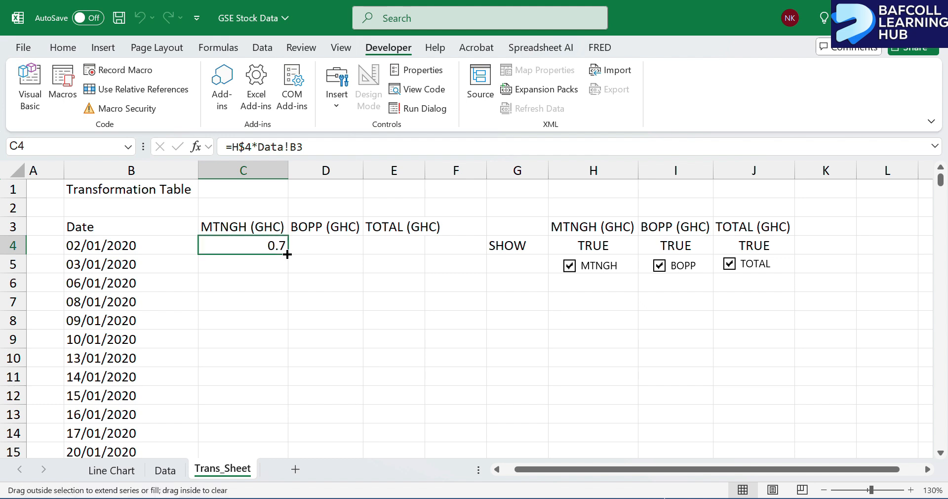
double_click(288, 254)
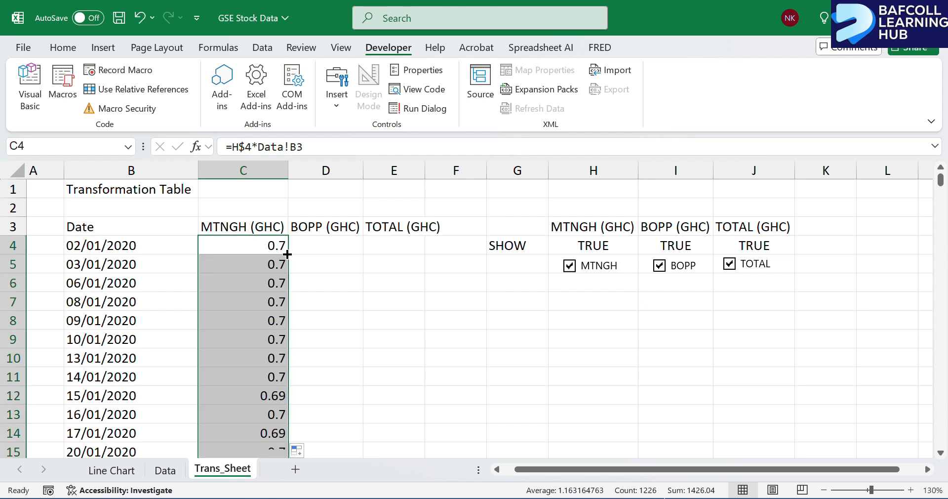
Format columns C to E with the Number format and widen column E to fit the TOTAL (GHC) heading.
click(262, 166)
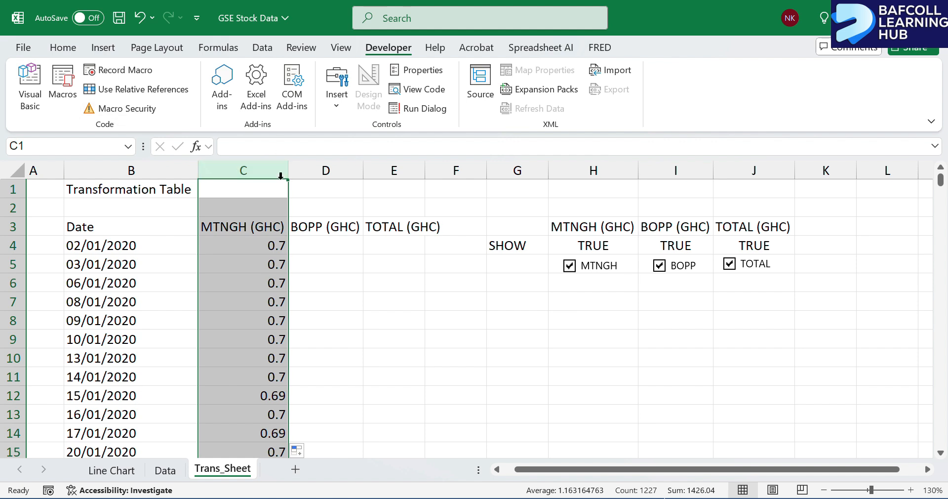
drag(263, 163, 385, 170)
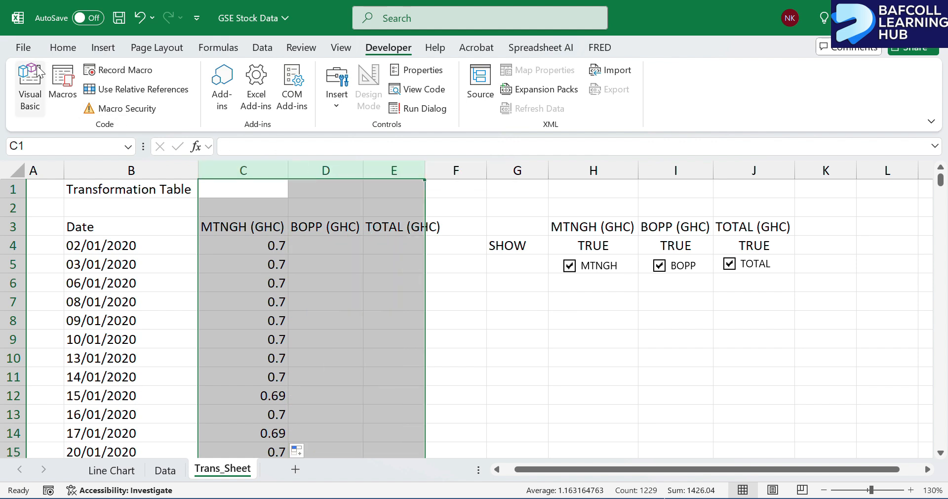
click(61, 53)
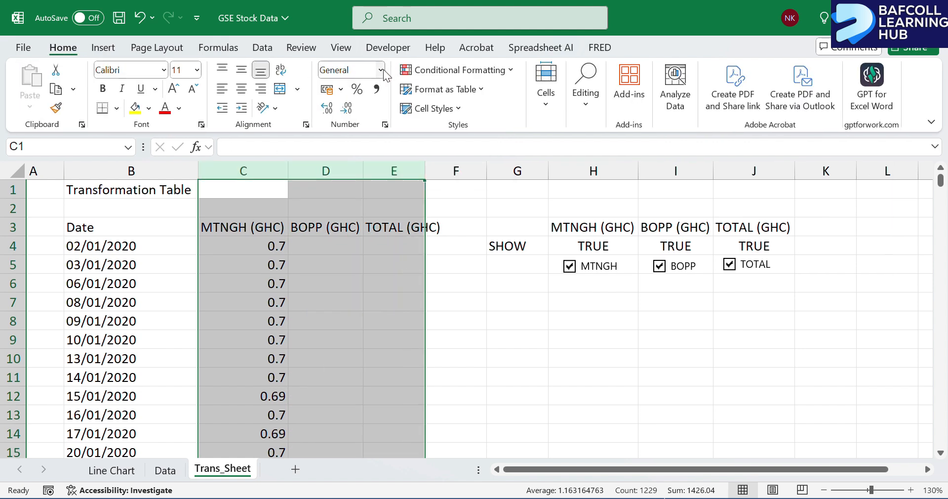
click(381, 70)
click(376, 136)
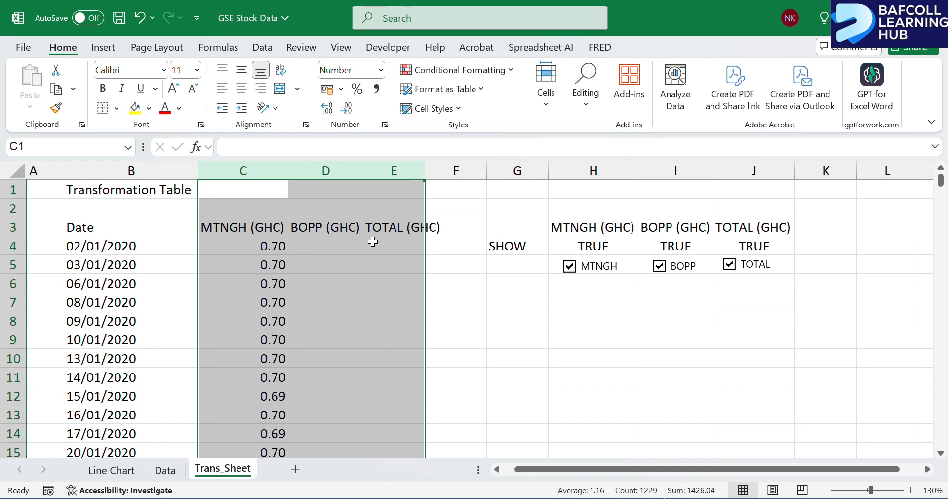
click(492, 336)
drag(423, 171, 444, 171)
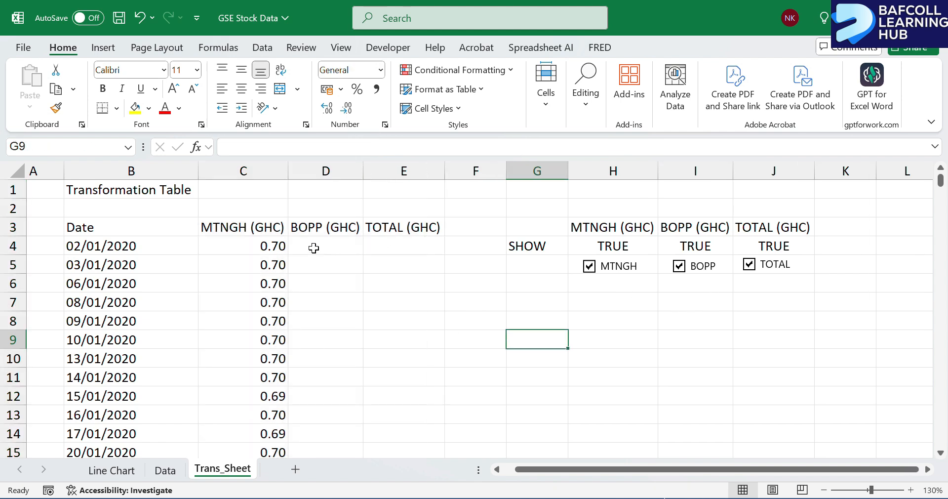
Fill the C4 formula across to D4 and E4, and review how the copied formulas reference the check box states.
click(280, 247)
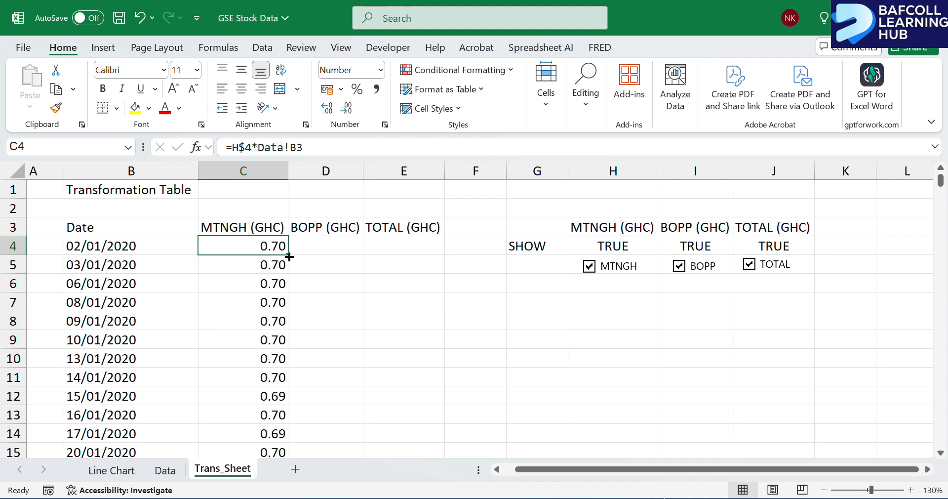
drag(287, 255, 409, 256)
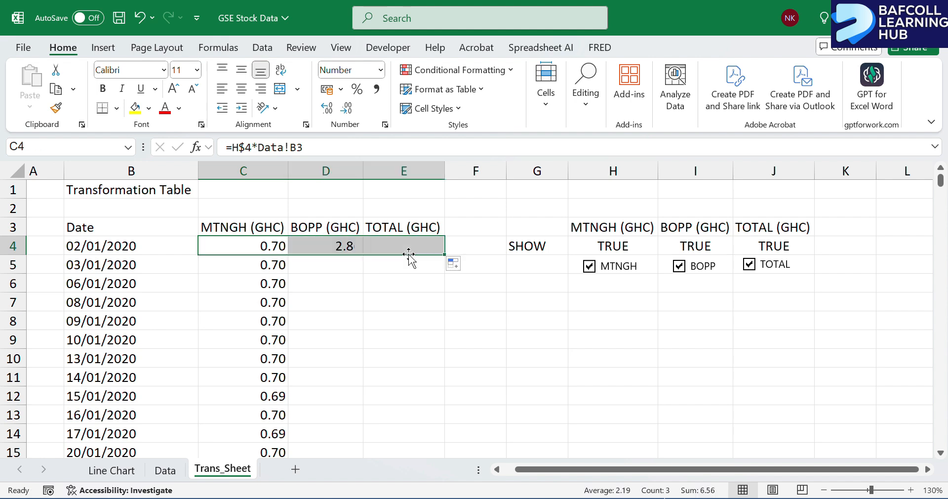
click(343, 247)
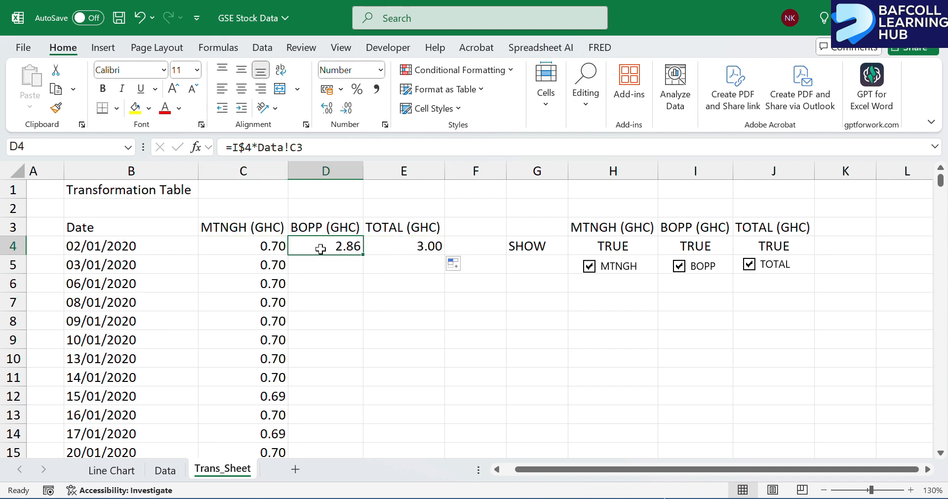
click(269, 248)
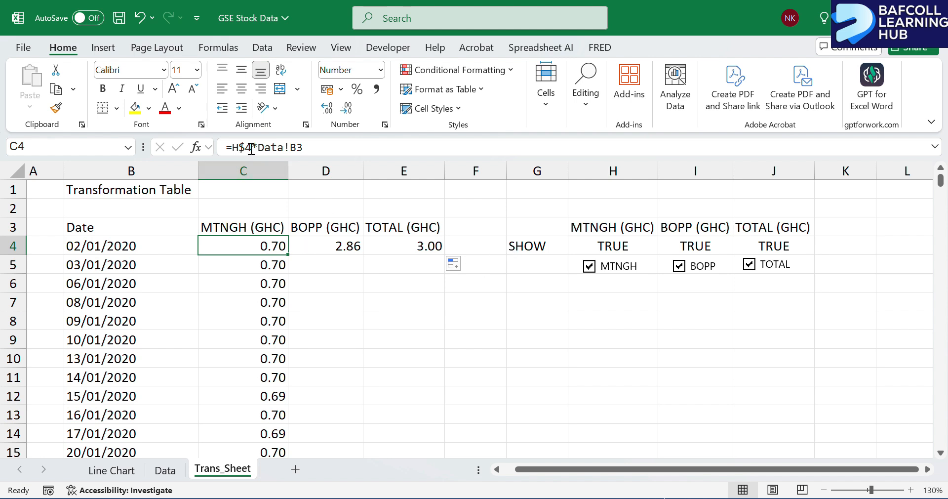
click(935, 147)
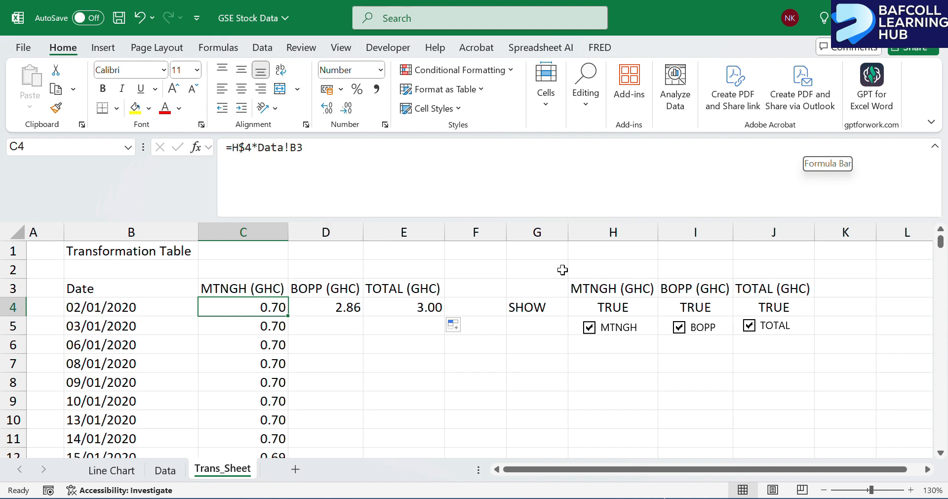
click(631, 303)
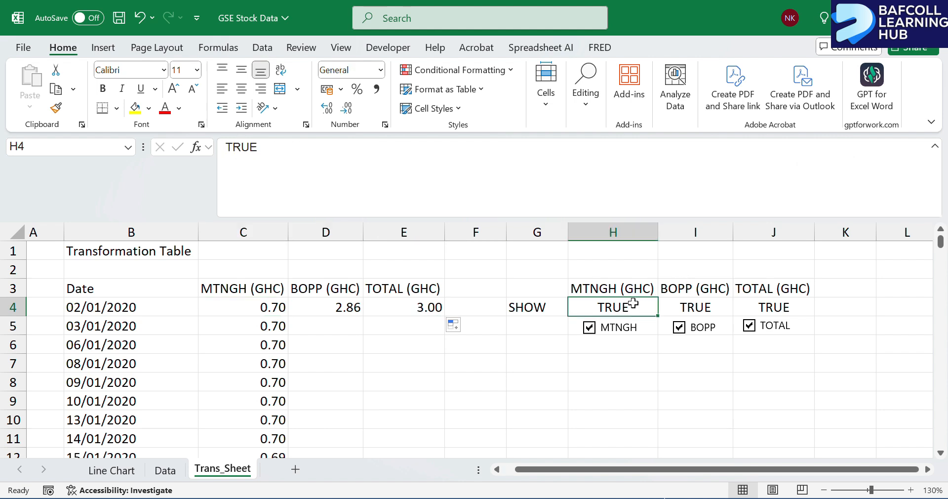
click(255, 306)
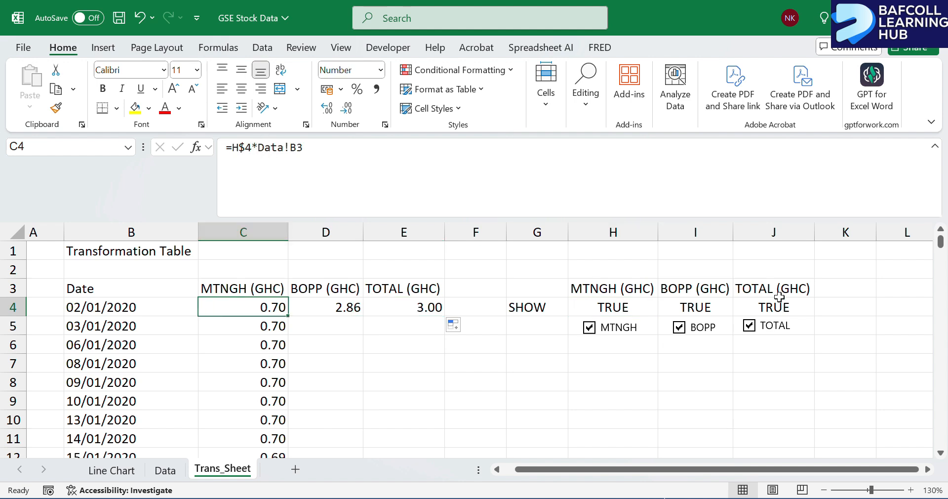
click(935, 147)
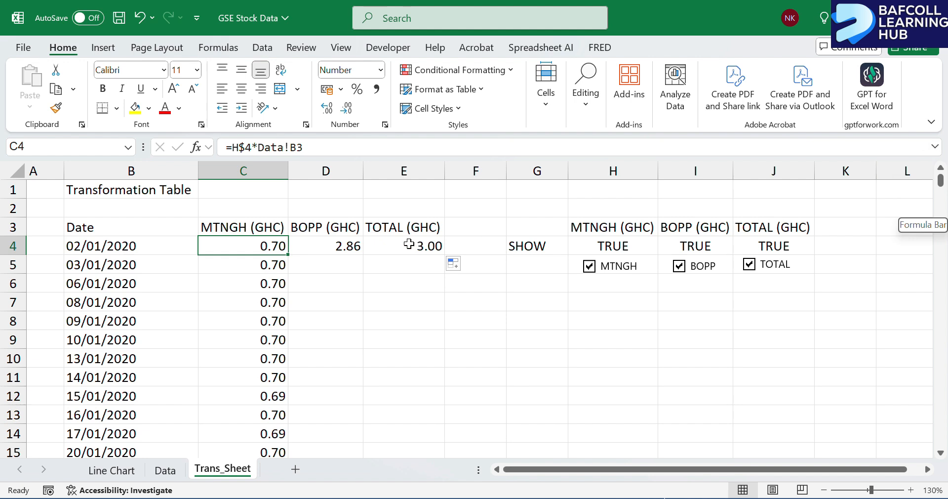
Fill the D4 and E4 formulas down the BOPP (GHC) and TOTAL (GHC) columns for all dates.
click(346, 246)
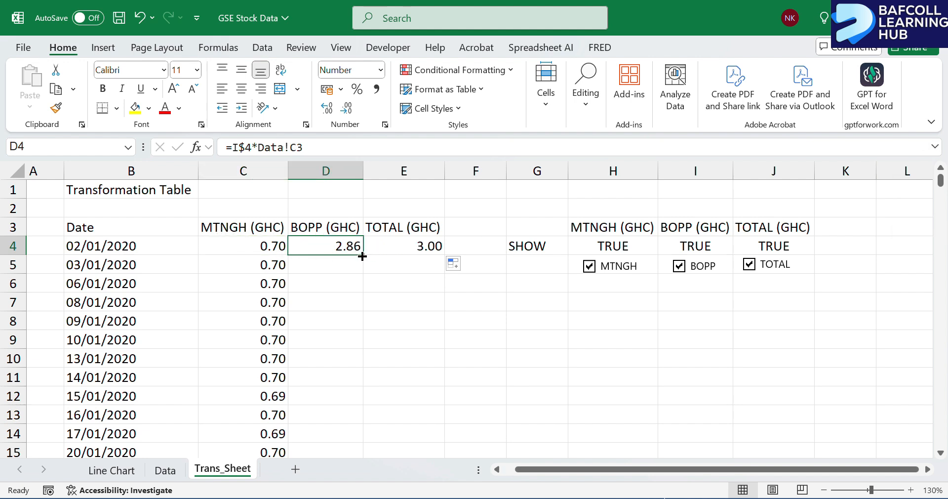
double_click(362, 256)
click(431, 246)
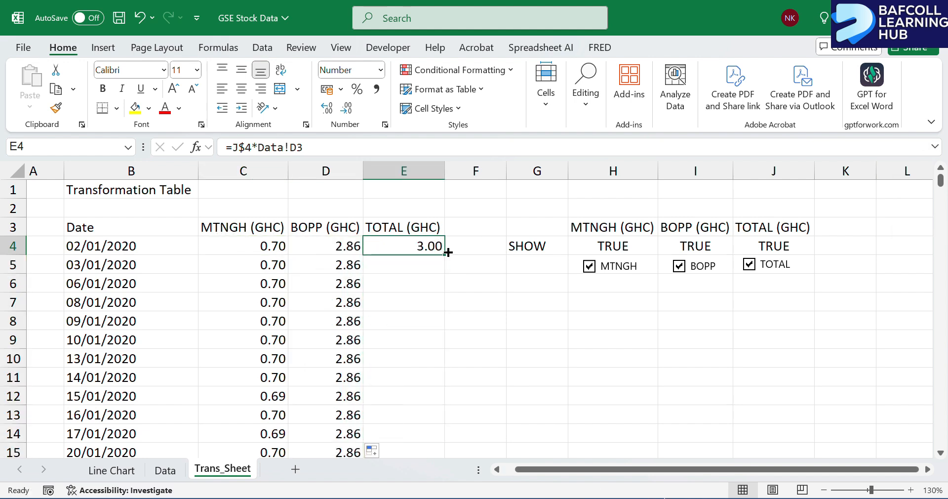
double_click(445, 256)
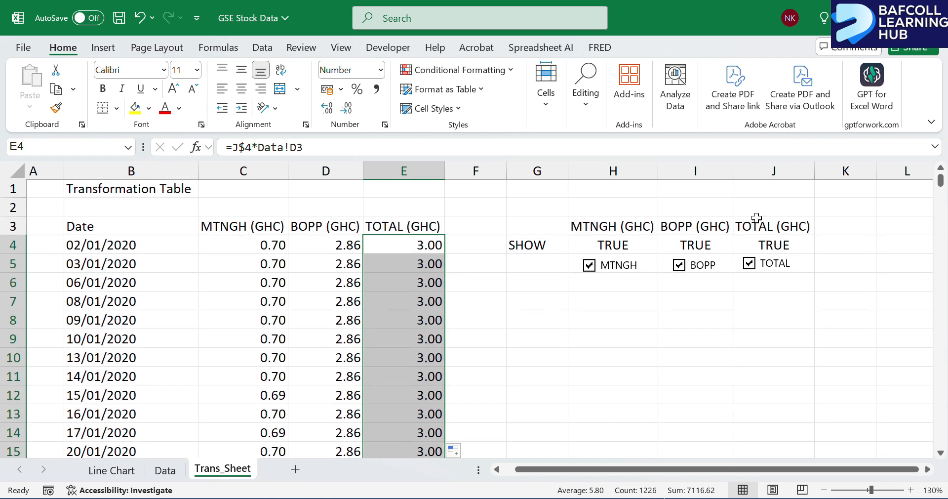
Untick the MTNGH, BOPP and TOTAL check boxes in turn, checking the effect on the transformation table's price columns.
click(589, 266)
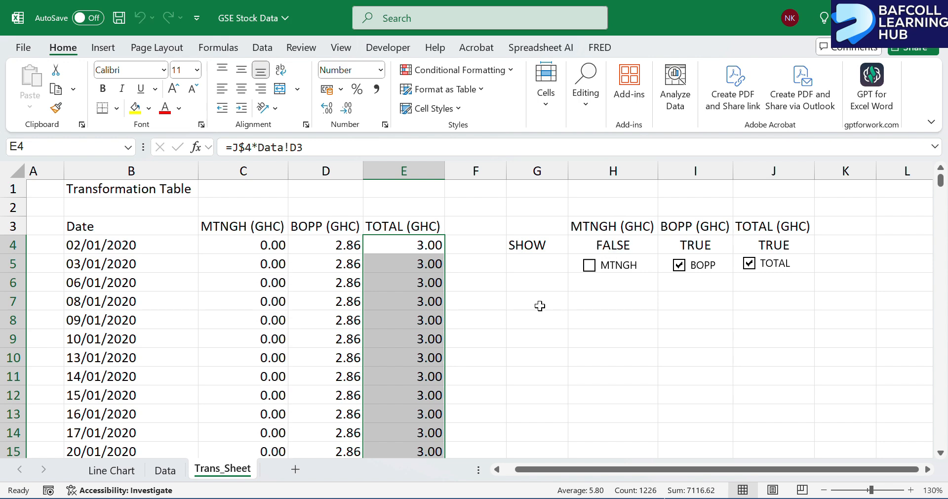
scroll(262, 305, down, 20)
scroll(267, 305, up, 20)
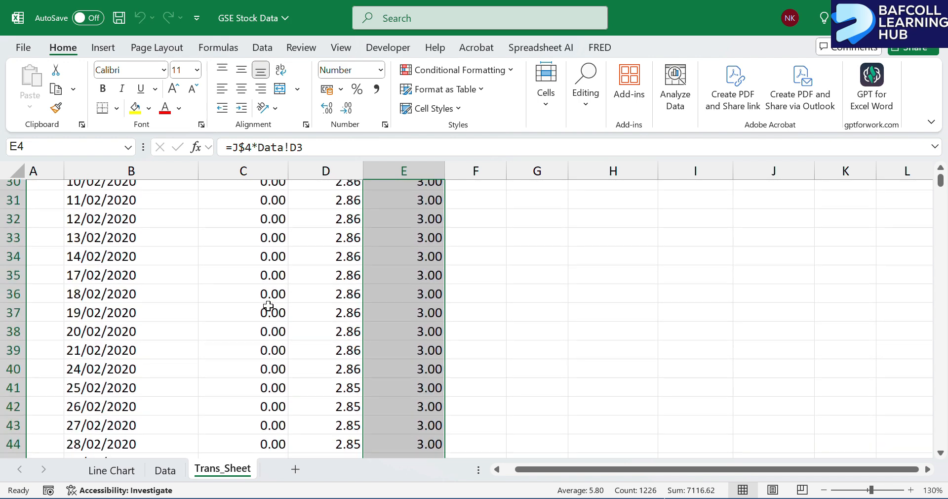
click(683, 269)
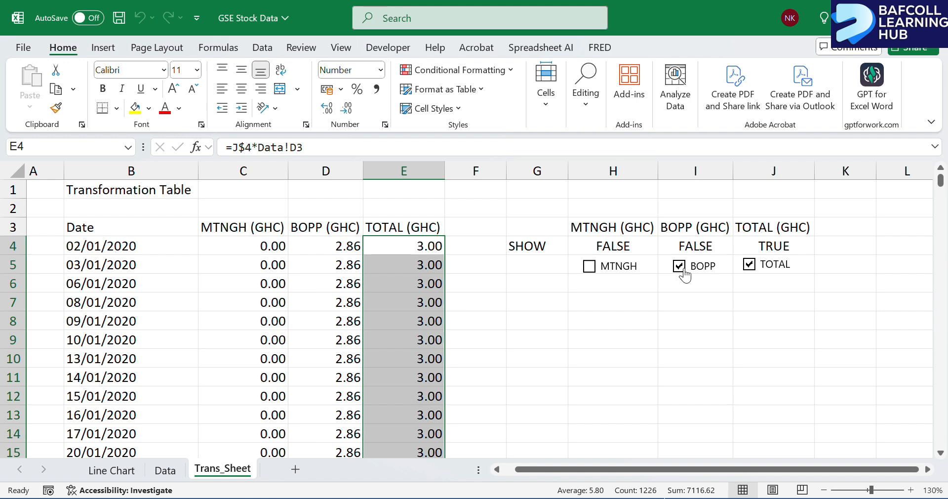
click(749, 267)
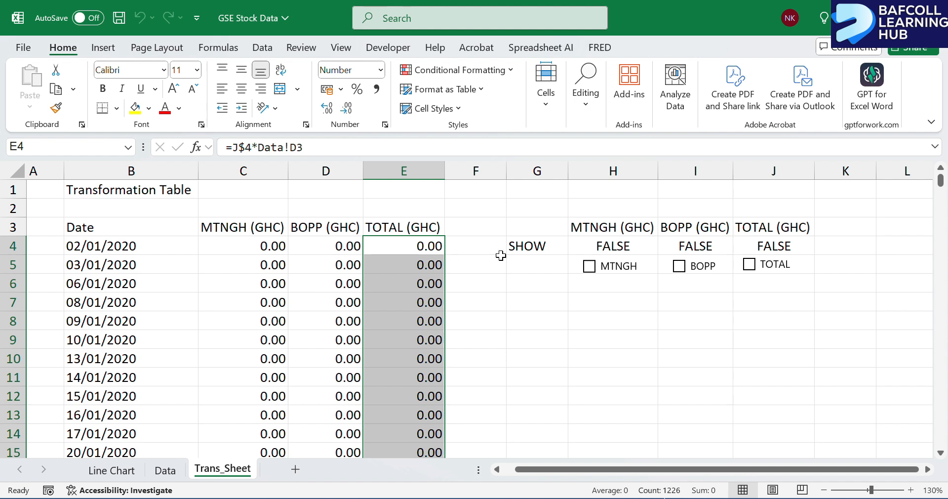
click(242, 242)
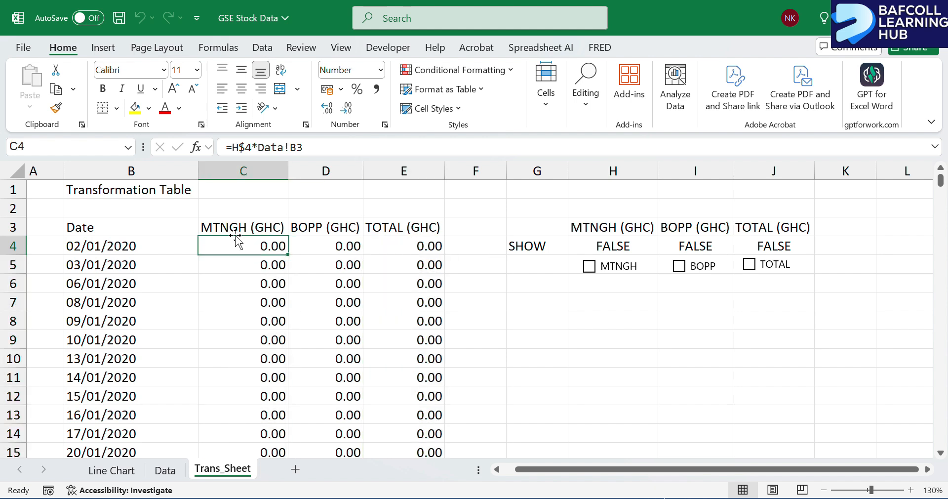
drag(112, 227, 393, 231)
key(ctrl+shift+Down)
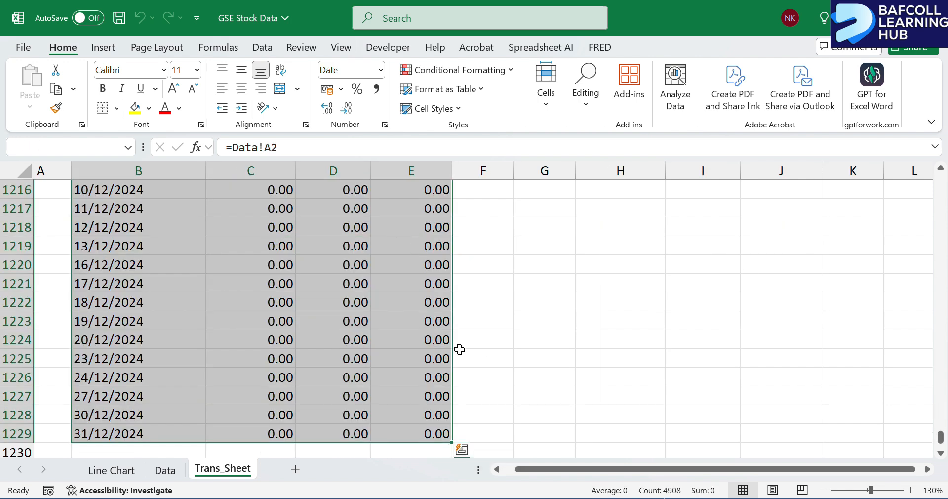
key(ctrl+q)
click(384, 330)
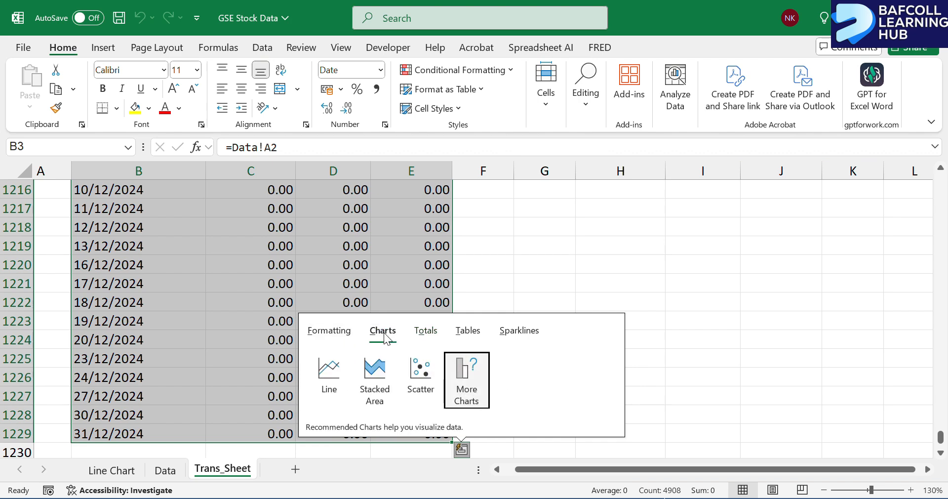
click(328, 372)
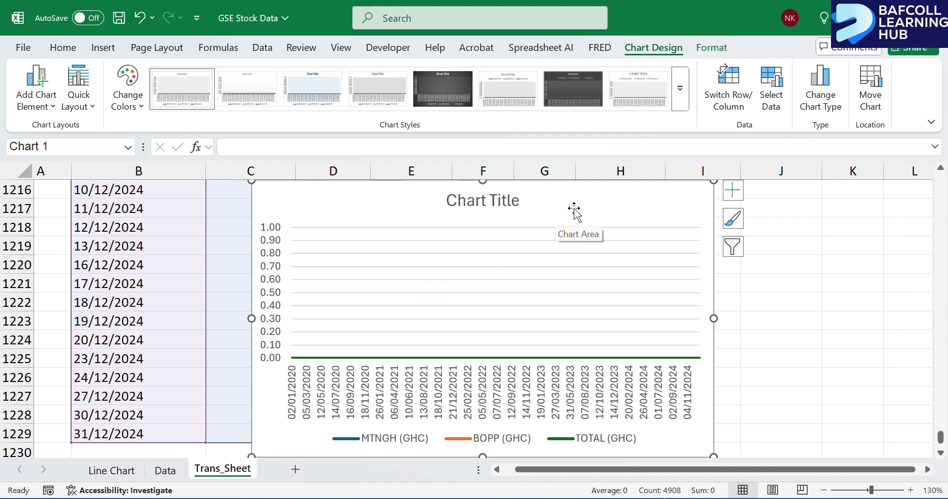
drag(574, 210, 398, 216)
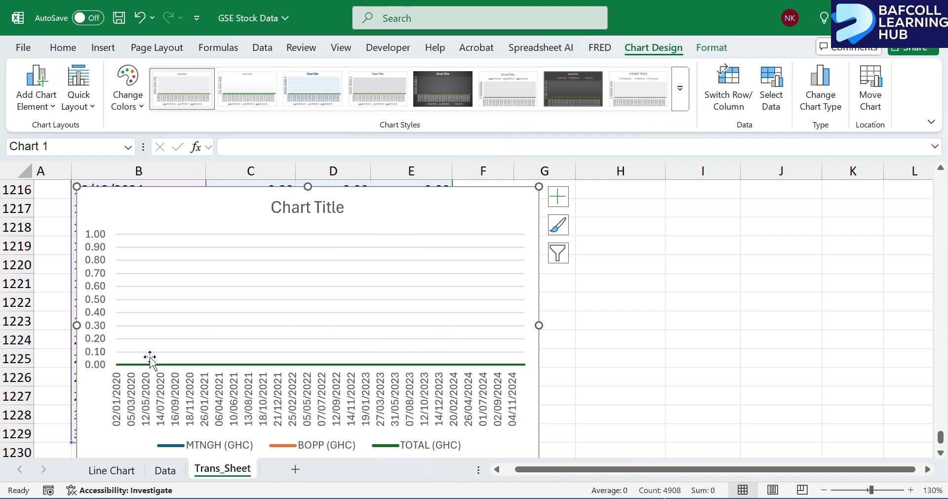
key(Delete)
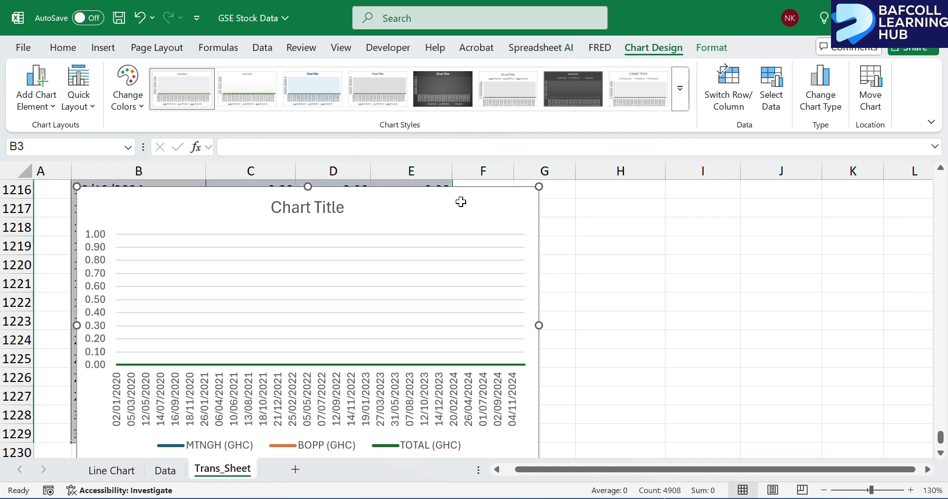
Insert a line chart from the whole transformation table, B3:E1229, including the date column and the three stock headings.
click(103, 433)
key(ctrl+shift+Right)
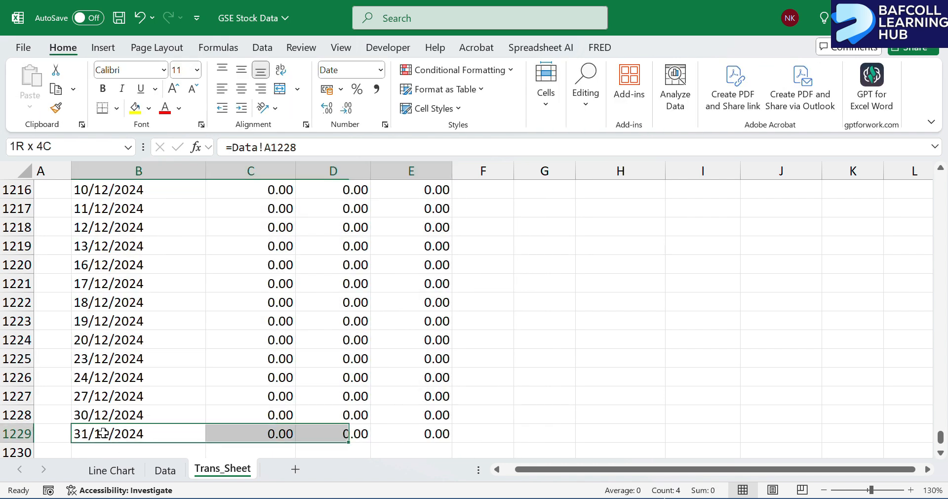
key(ctrl+shift+Up)
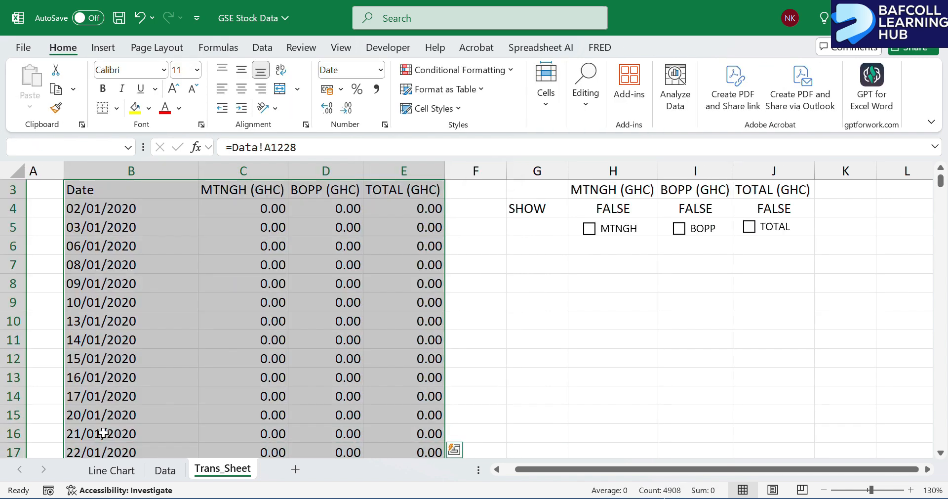
scroll(102, 433, up, 1)
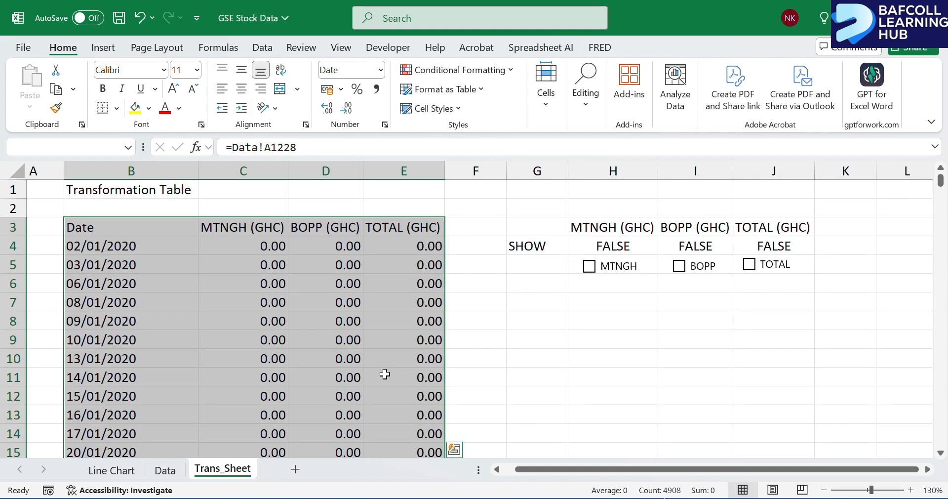
click(454, 449)
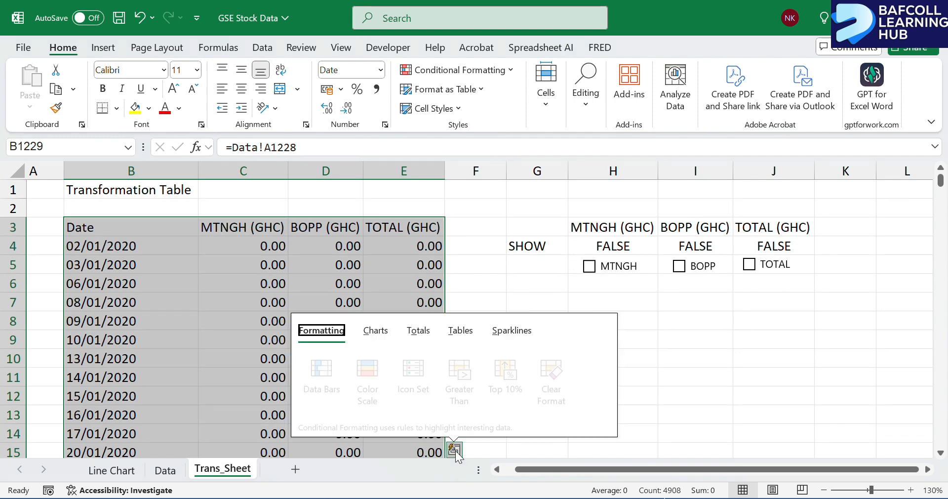
click(374, 330)
click(321, 371)
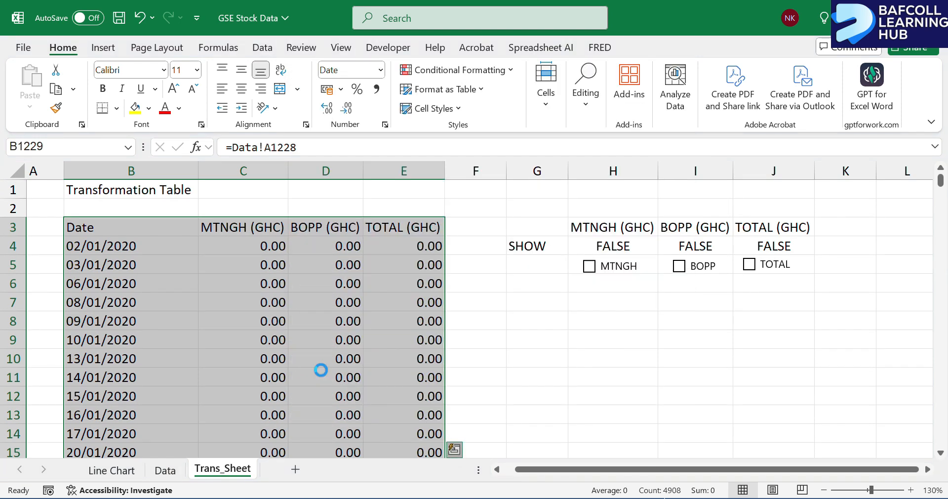
Move the new line chart over the table, clear of the check boxes, and collapse the ribbon to enlarge the sheet area.
drag(408, 195, 207, 208)
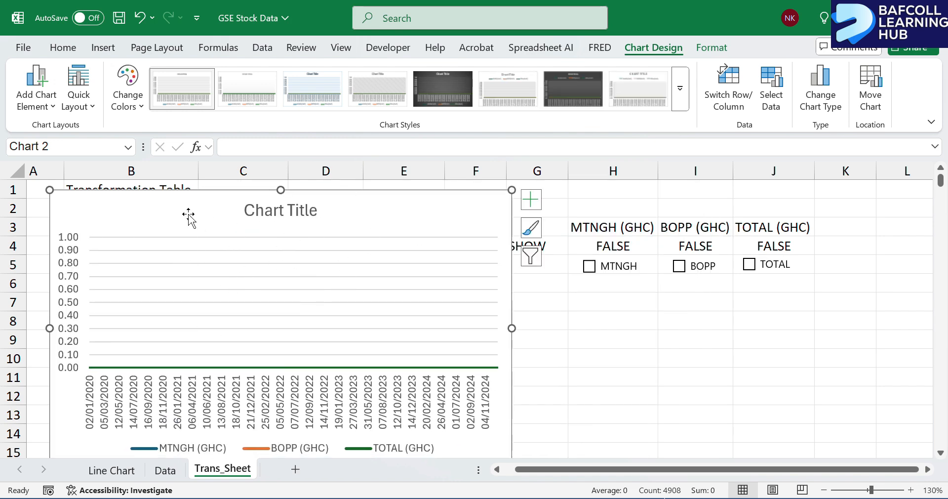
click(71, 51)
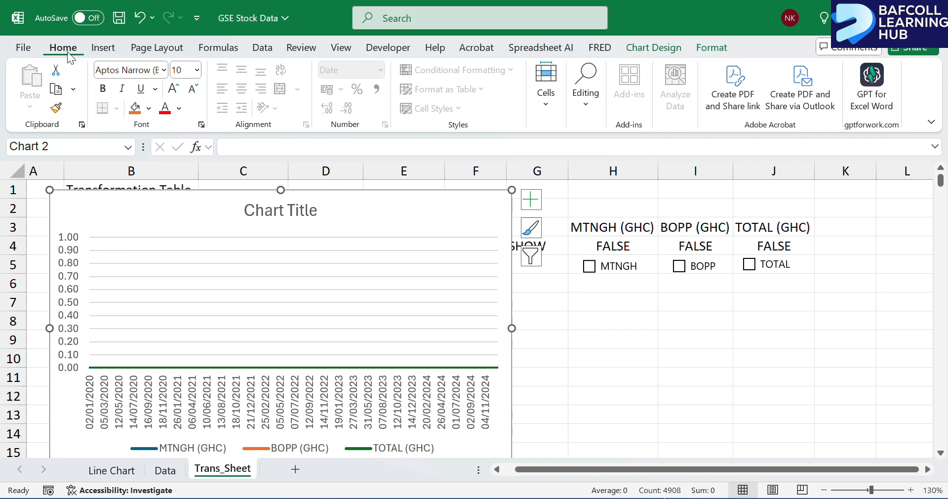
double_click(67, 52)
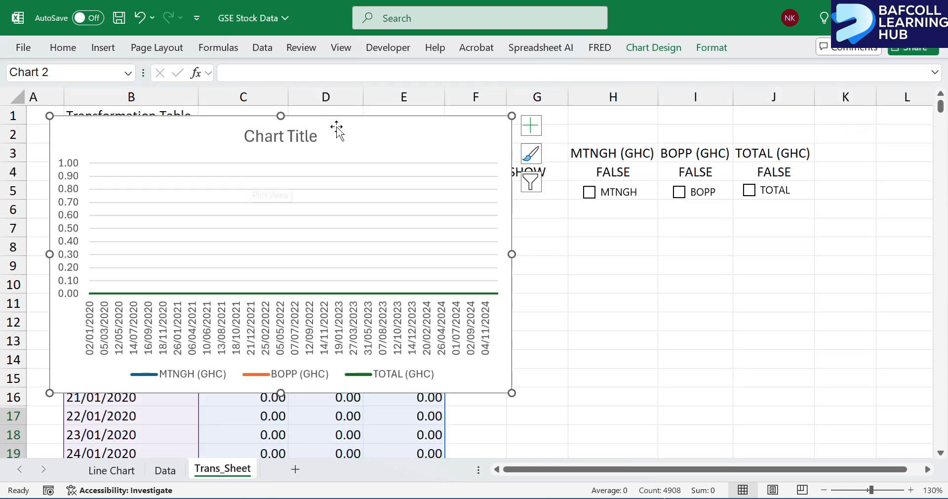
drag(337, 129, 358, 150)
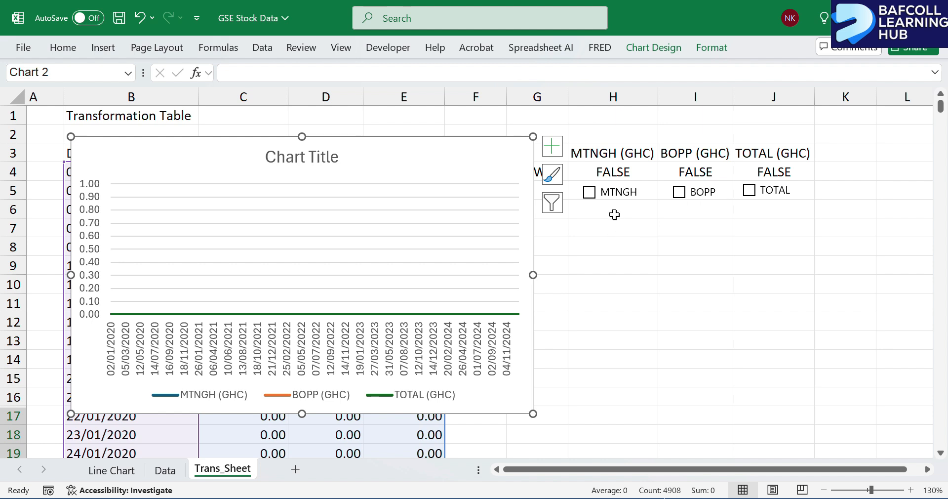
Tick the MTNGH, BOPP and TOTAL check boxes in turn, checking how each stock's line appears in the chart.
click(589, 192)
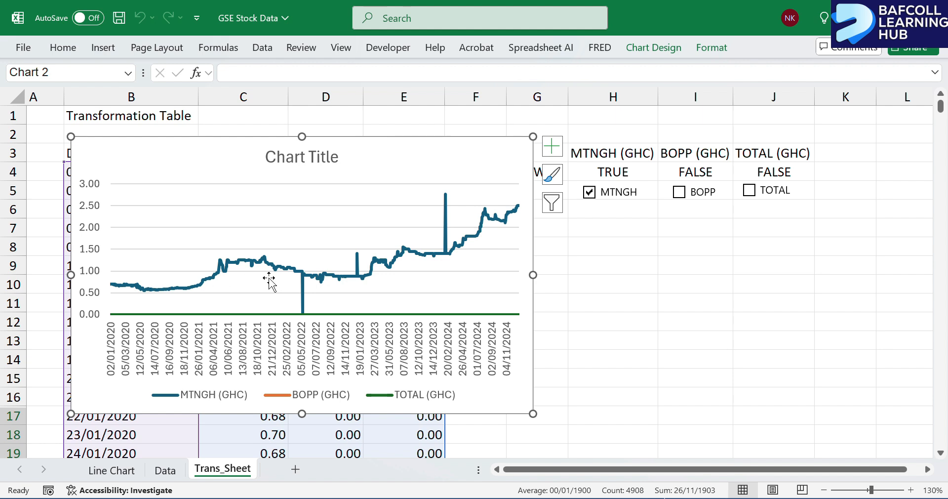
click(680, 192)
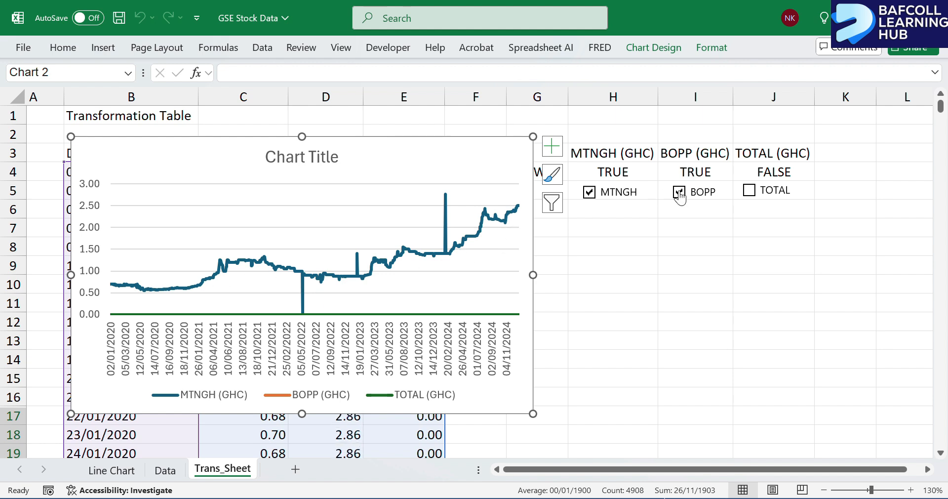
click(749, 191)
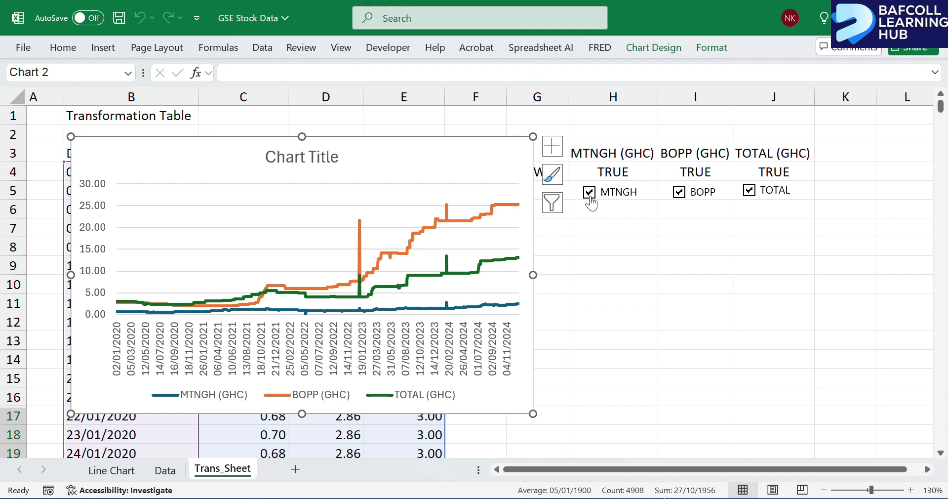
Test the chart by unticking BOPP and TOTAL, ticking both again and unticking them once more, leaving MTNGH ticked.
click(679, 193)
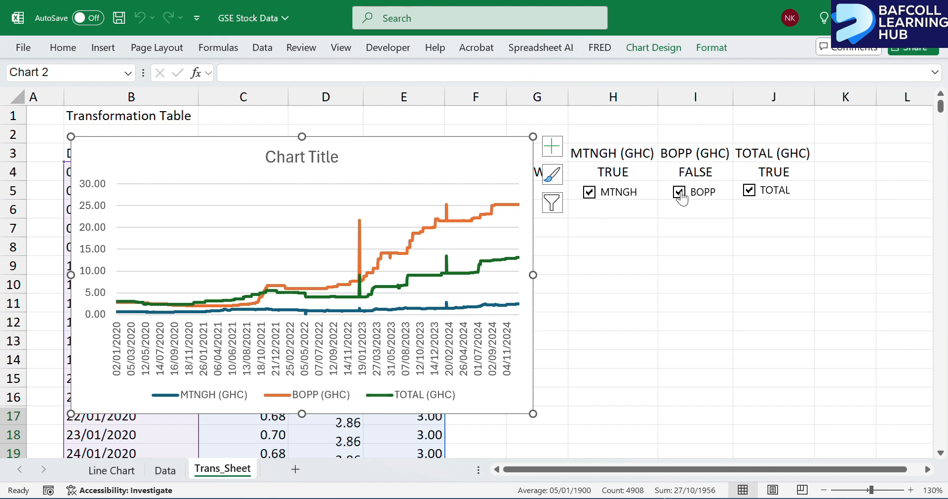
click(748, 190)
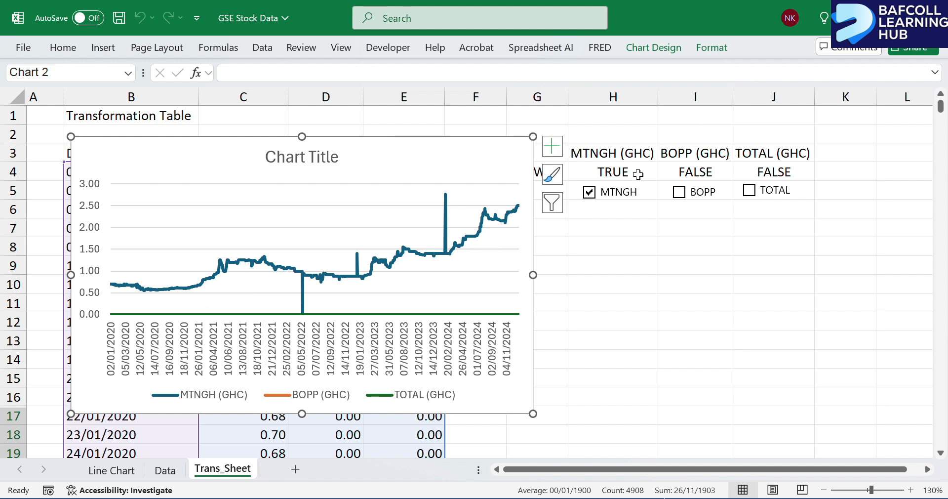
click(689, 194)
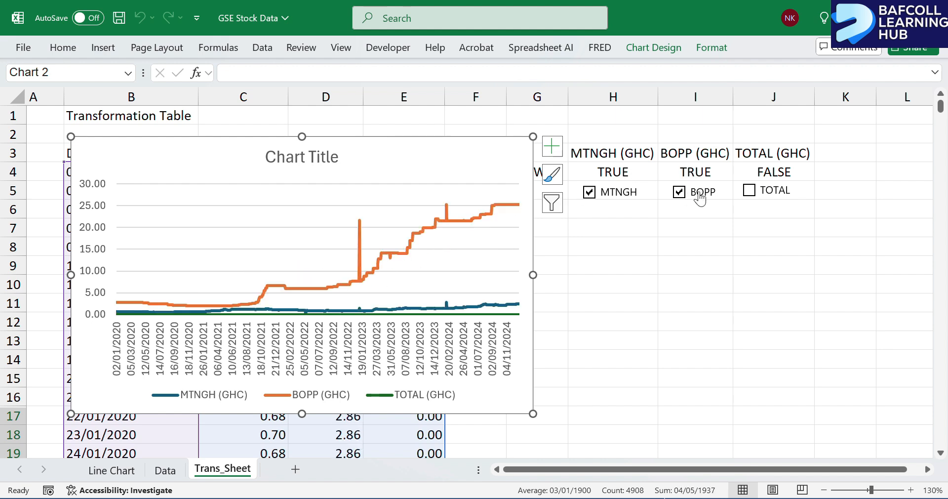
click(756, 193)
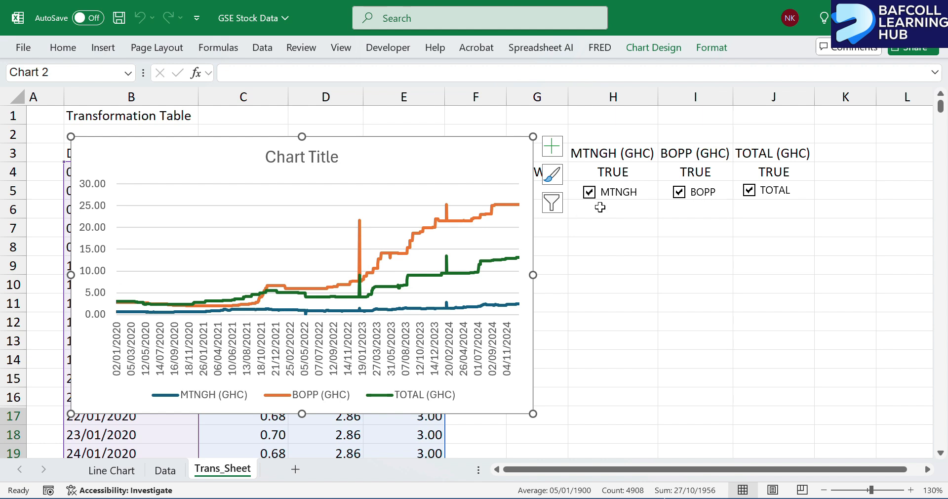
click(679, 192)
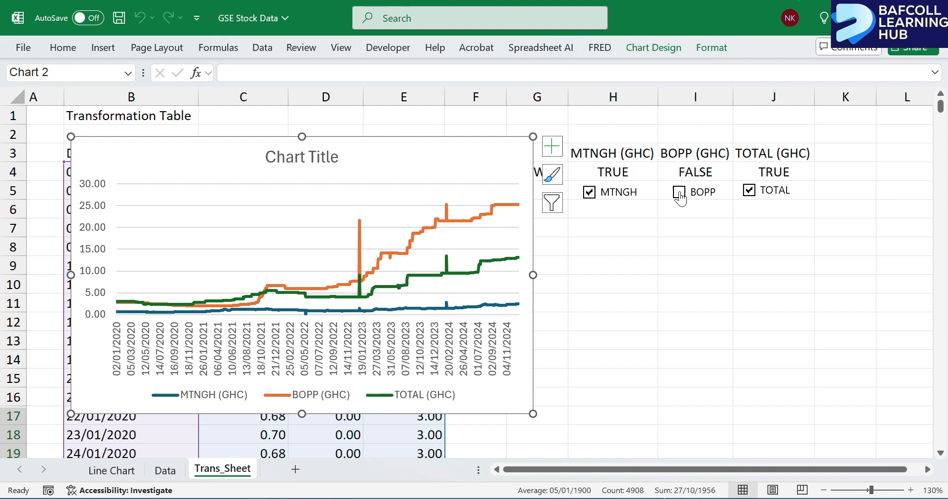
click(749, 192)
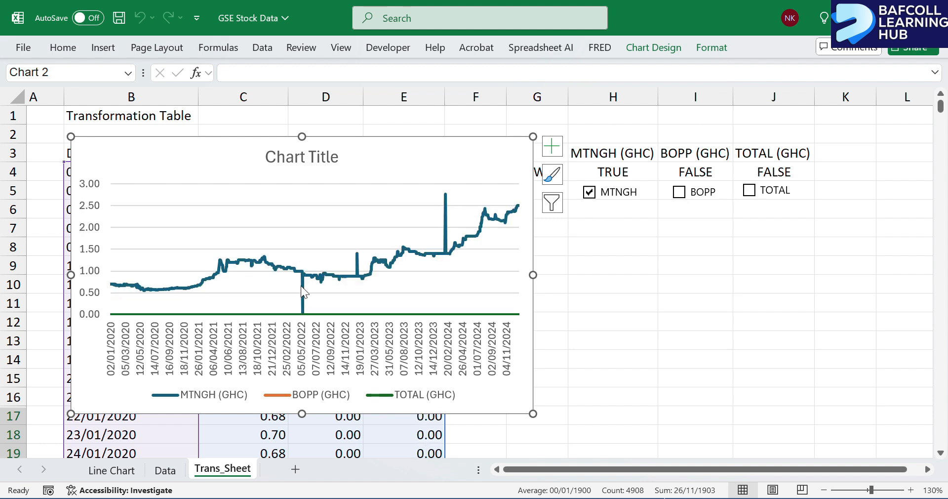
Tick BOPP and TOTAL to compare all three lines, and untick TOTAL, BOPP and MTNGH in turn to clear the chart.
mouse_move(301, 298)
click(679, 192)
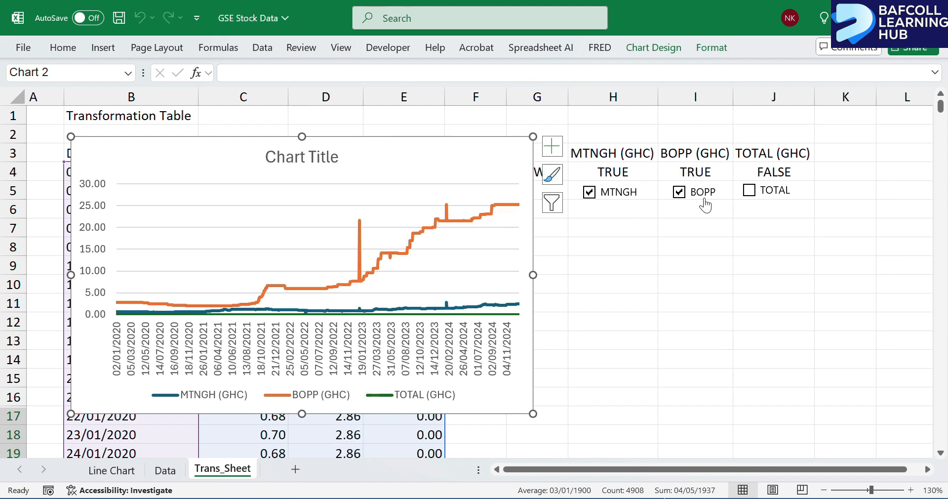
click(749, 189)
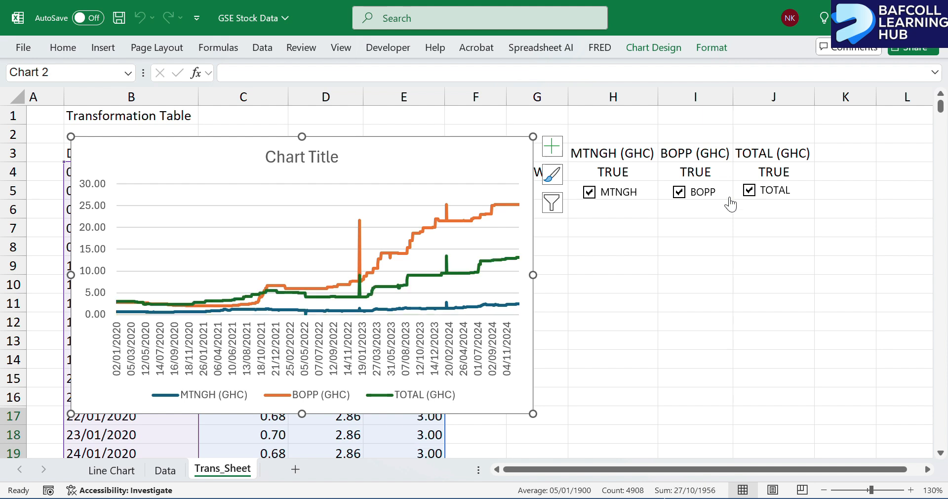
click(749, 190)
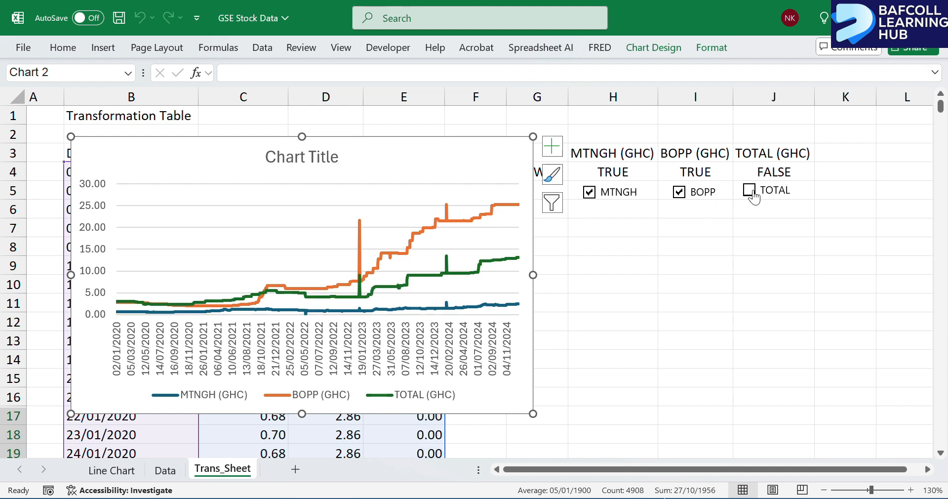
click(684, 196)
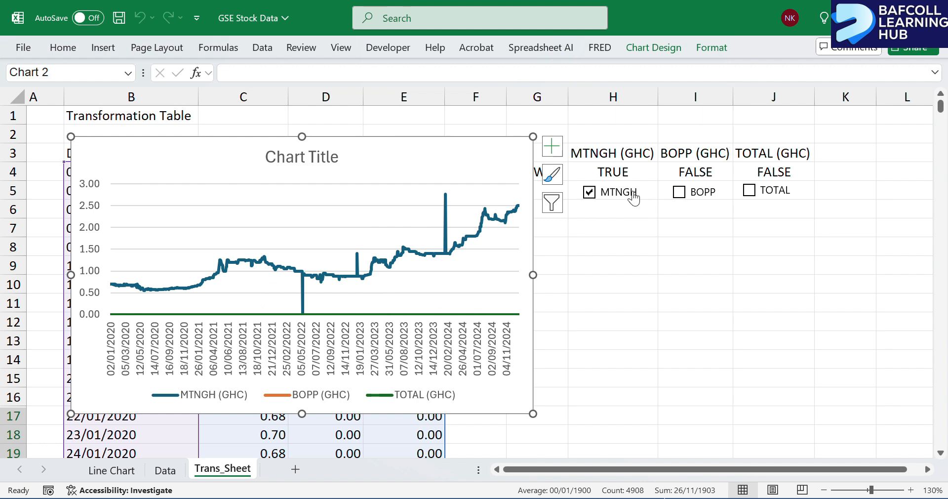
click(589, 197)
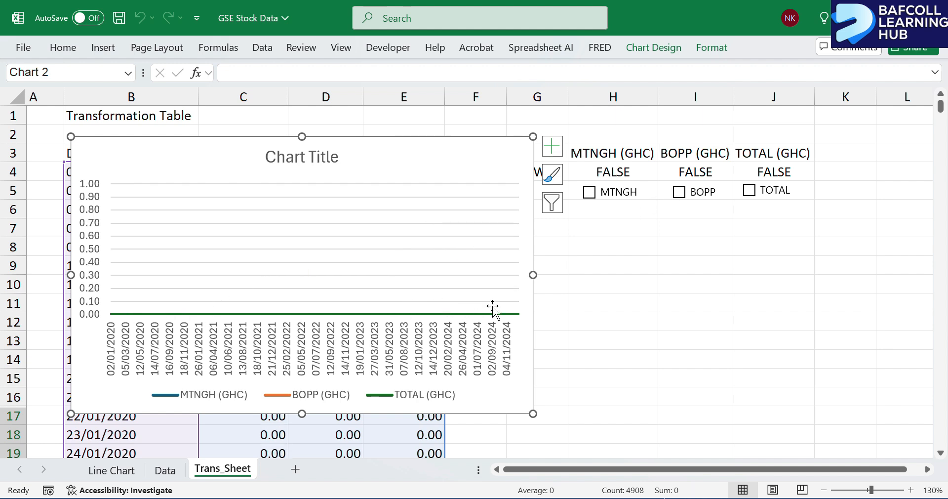
Shift the chart's series range one column over to columns D:F, and tick the MTNGH, BOPP and TOTAL check boxes.
drag(420, 148, 483, 149)
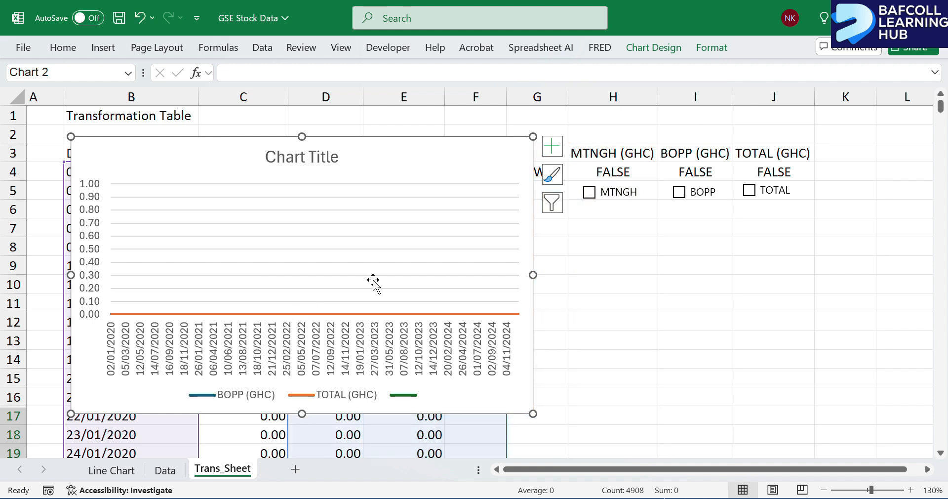
click(590, 191)
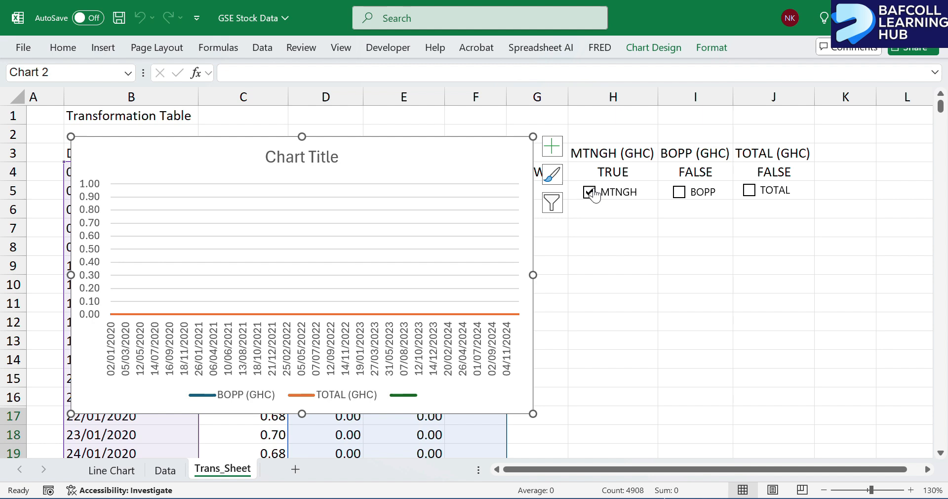
click(680, 193)
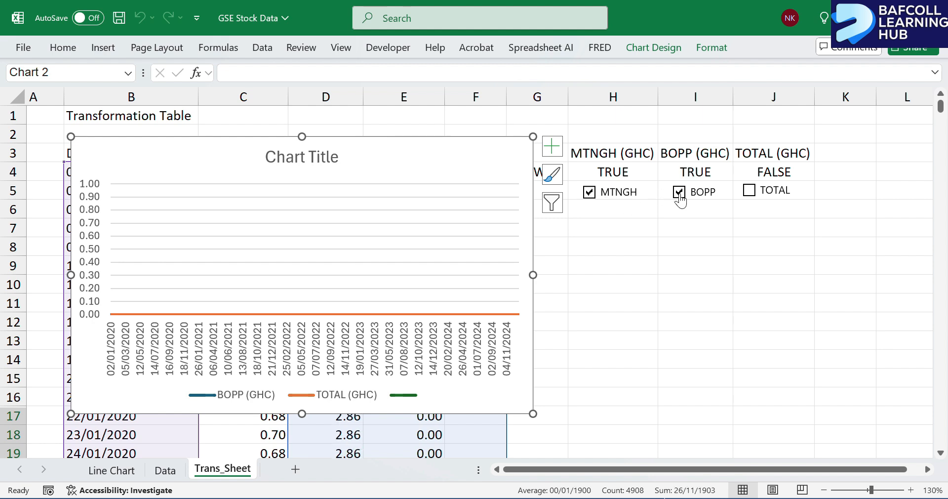
click(749, 192)
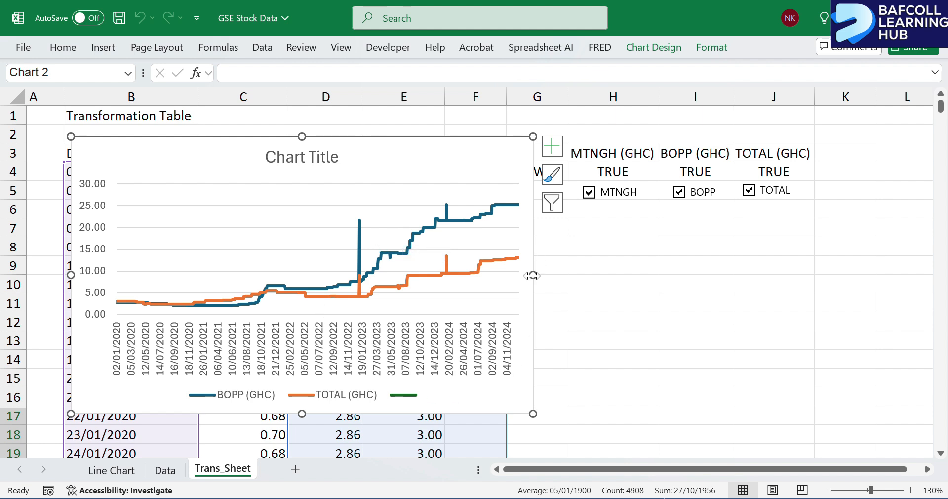
Enlarge the chart to reach about the middle of column H and row 18, remove its gridlines and deselect it.
drag(532, 277, 613, 274)
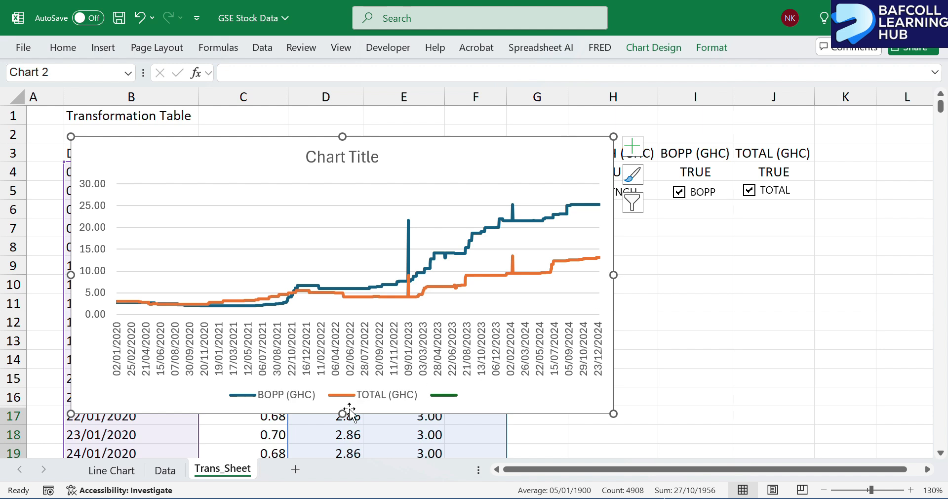
drag(341, 413, 341, 435)
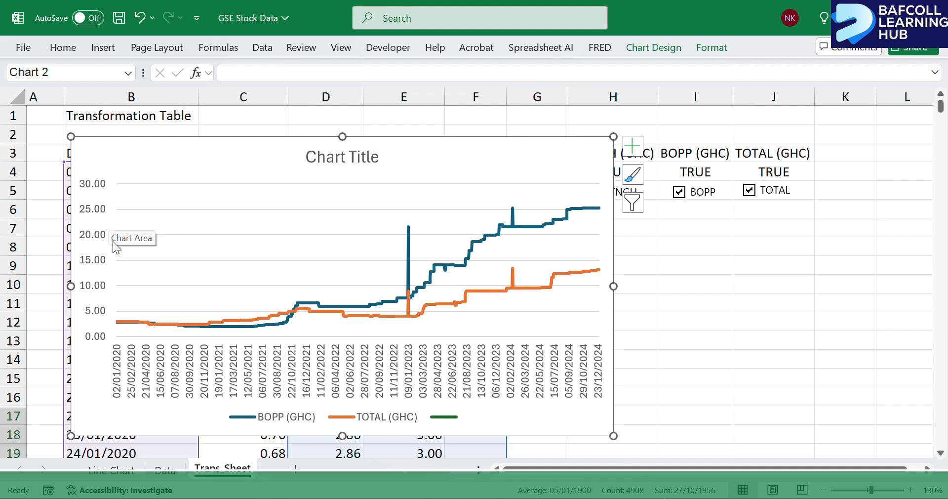
click(84, 239)
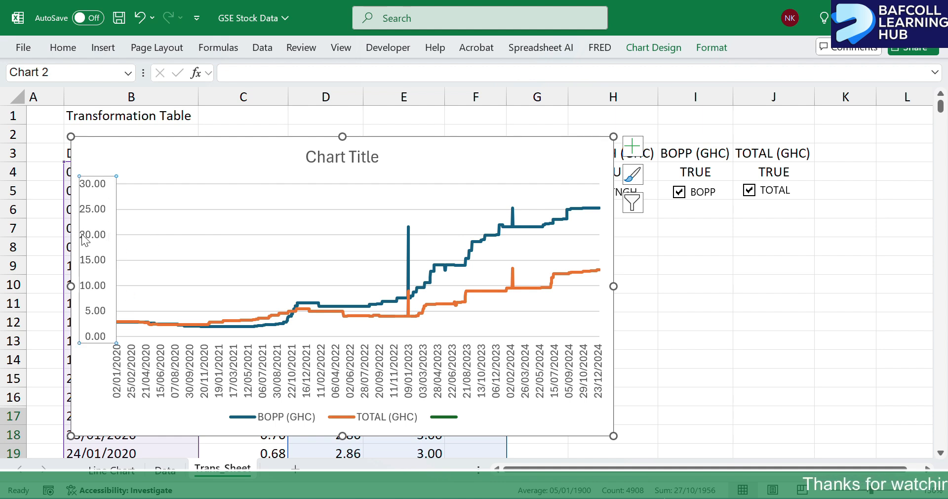
click(258, 379)
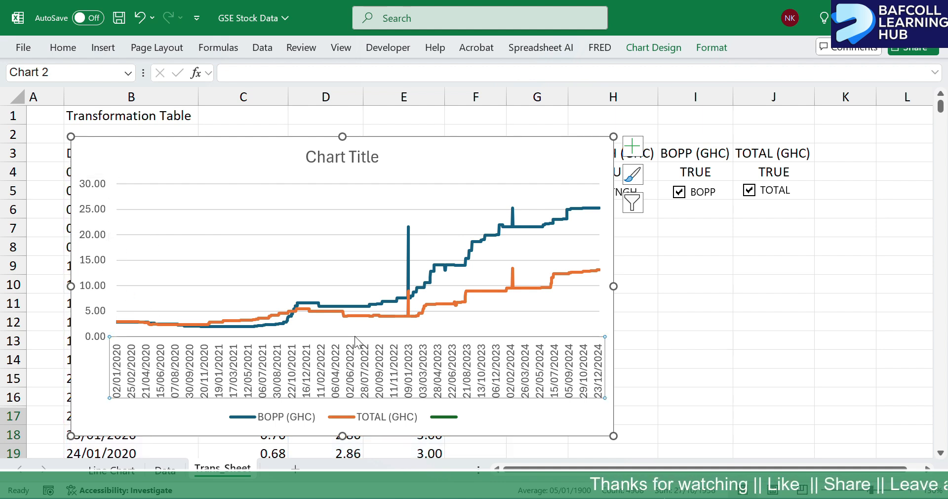
click(502, 188)
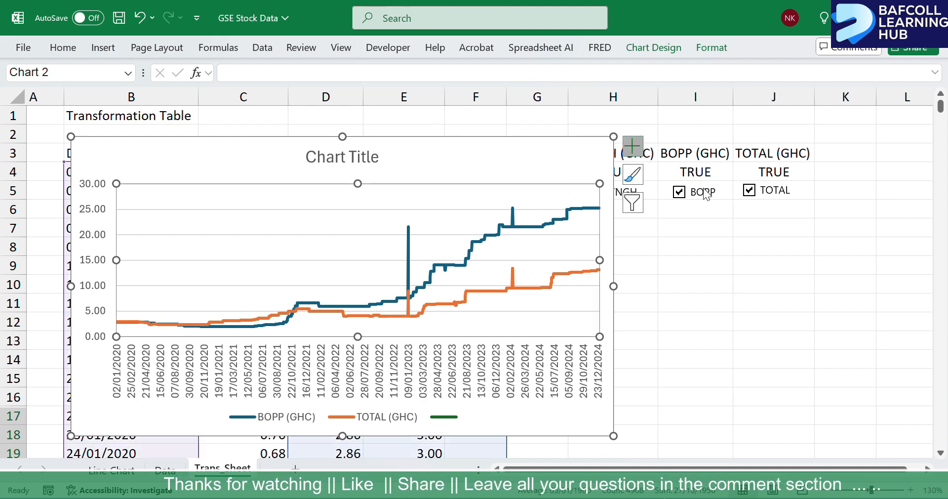
click(632, 146)
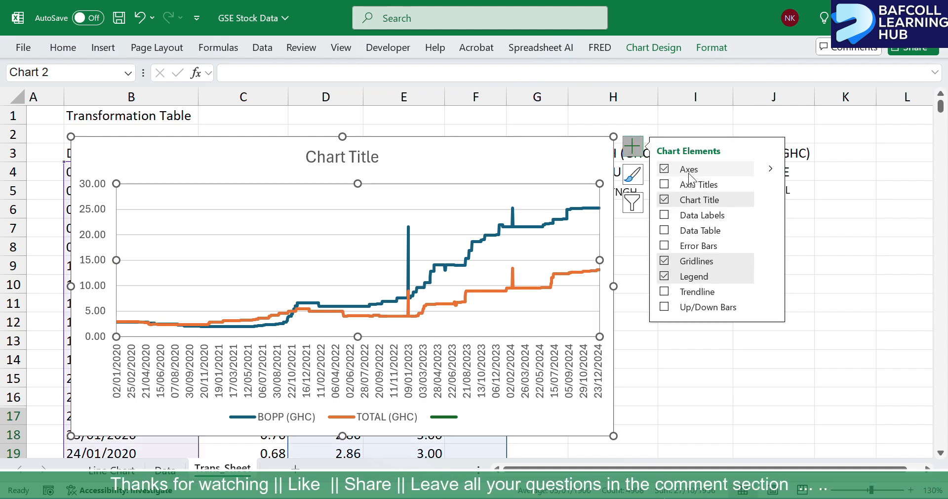
click(667, 262)
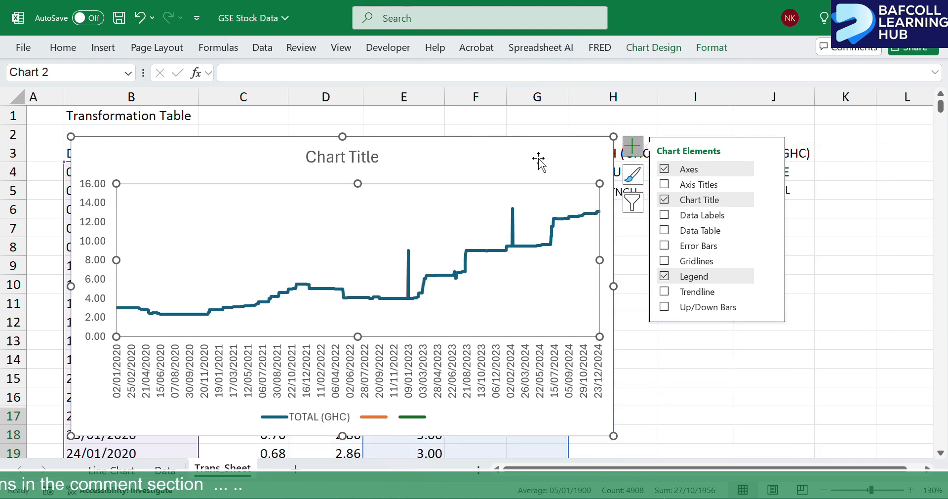
click(701, 115)
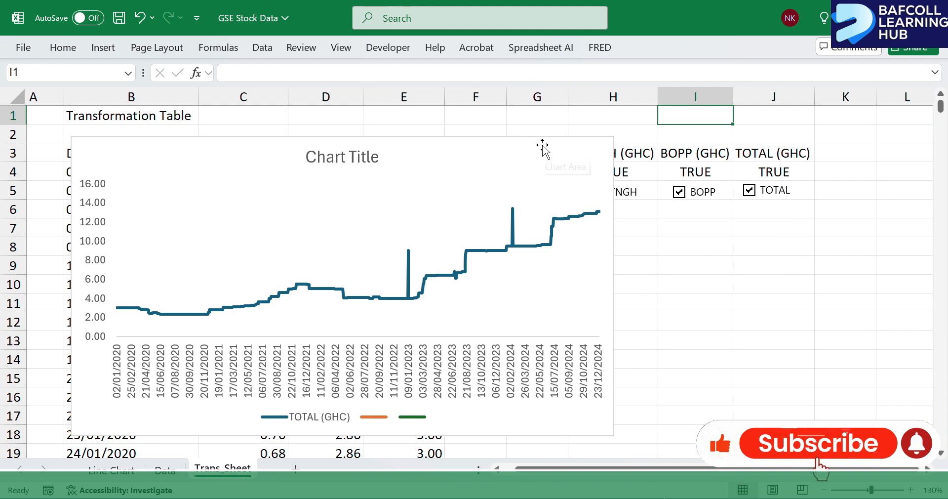